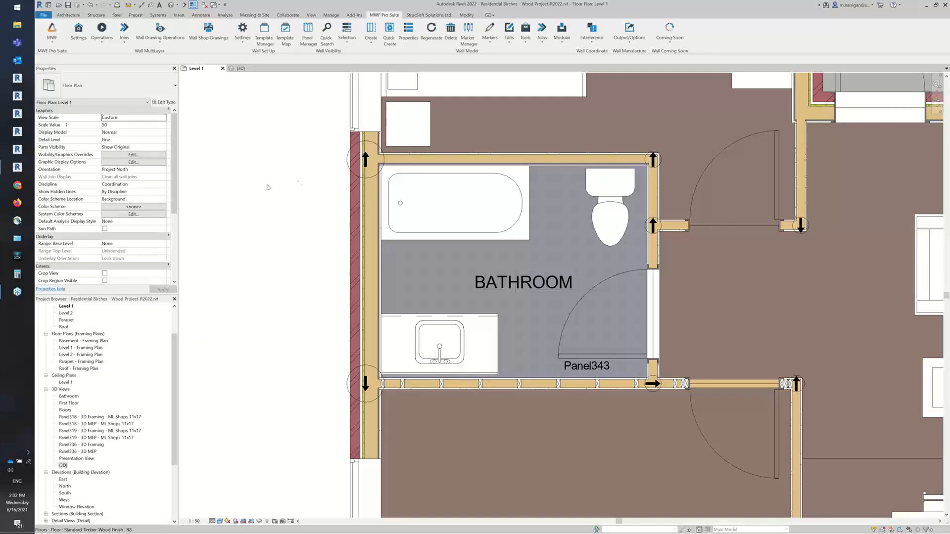
- Create a new secondary template named Furring in the Default folder of the MWF project settings
scroll(298, 183, down, 2)
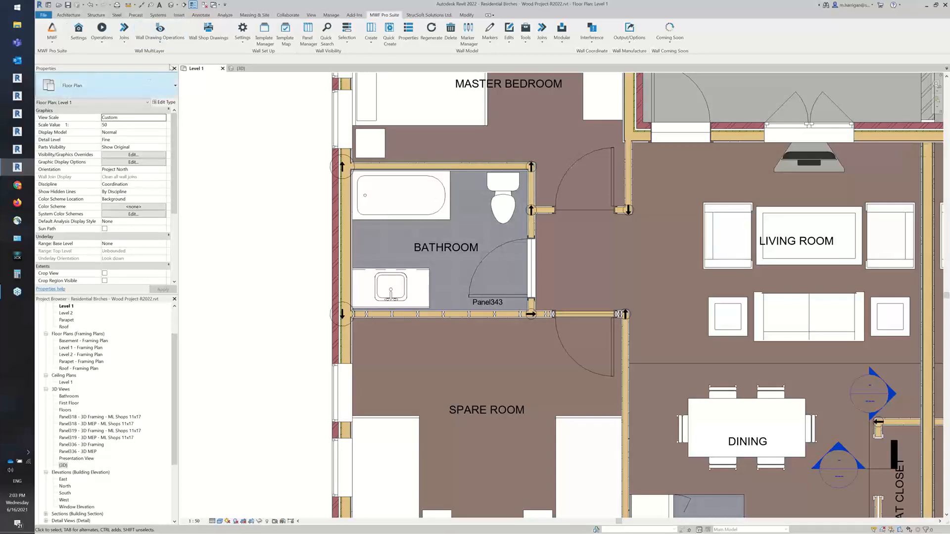
click(82, 43)
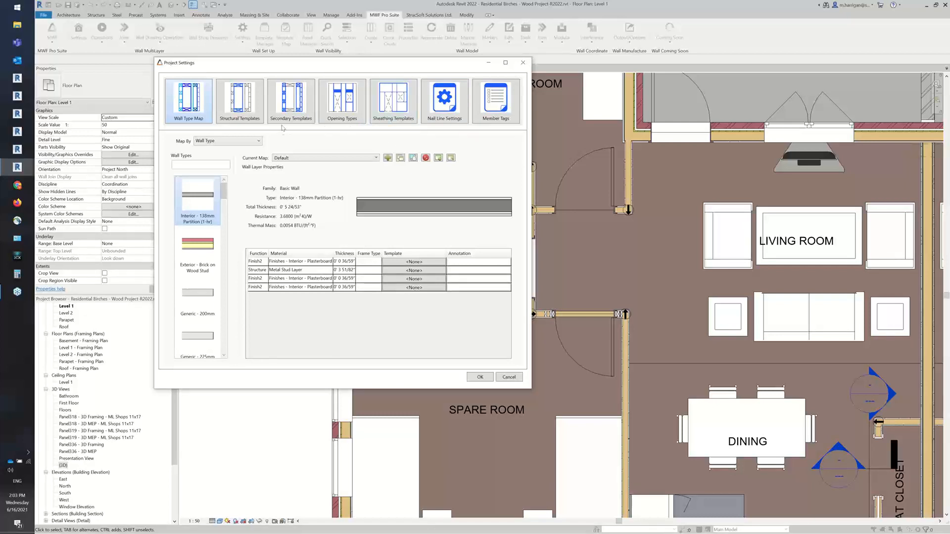
click(285, 84)
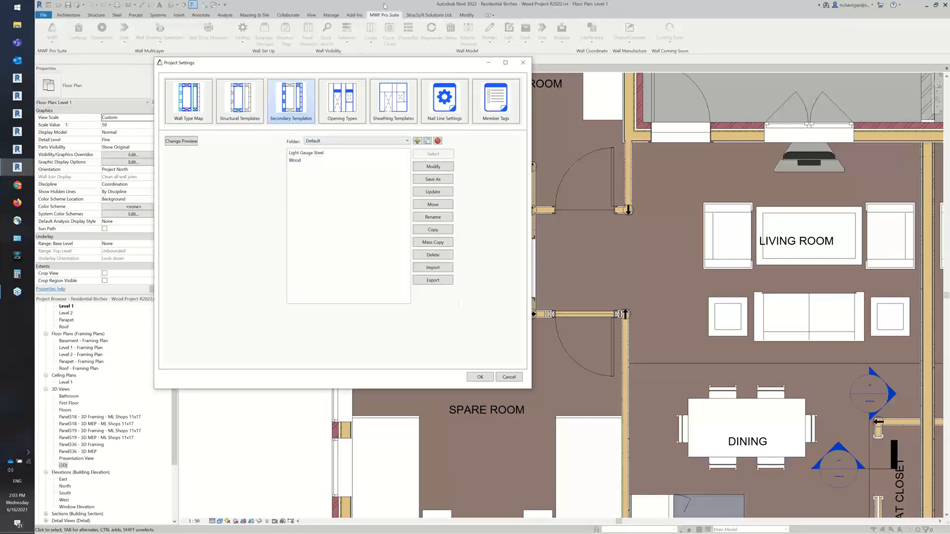
click(317, 153)
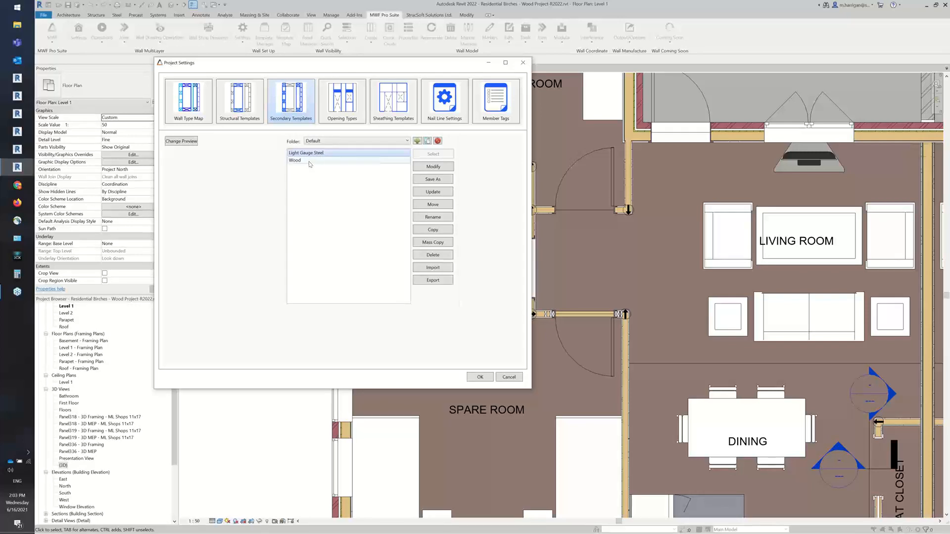
click(309, 162)
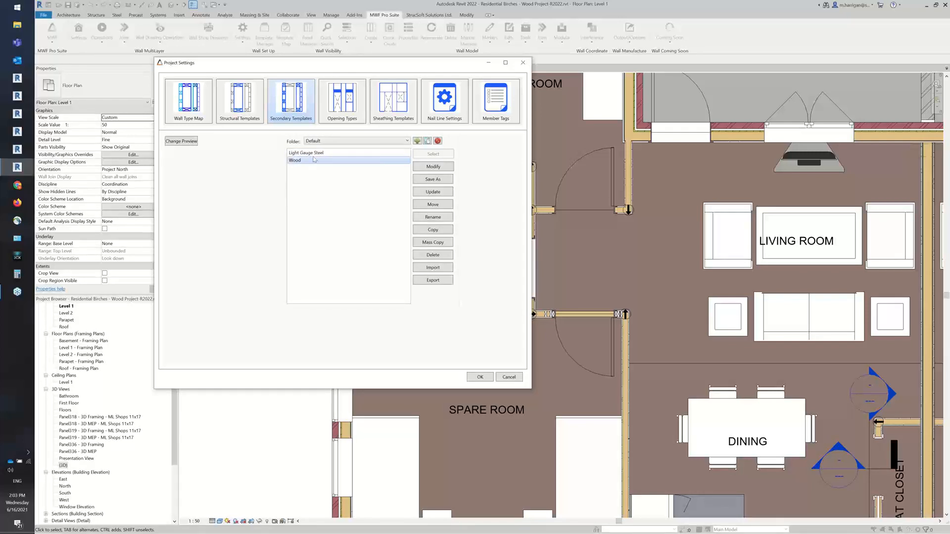
click(435, 242)
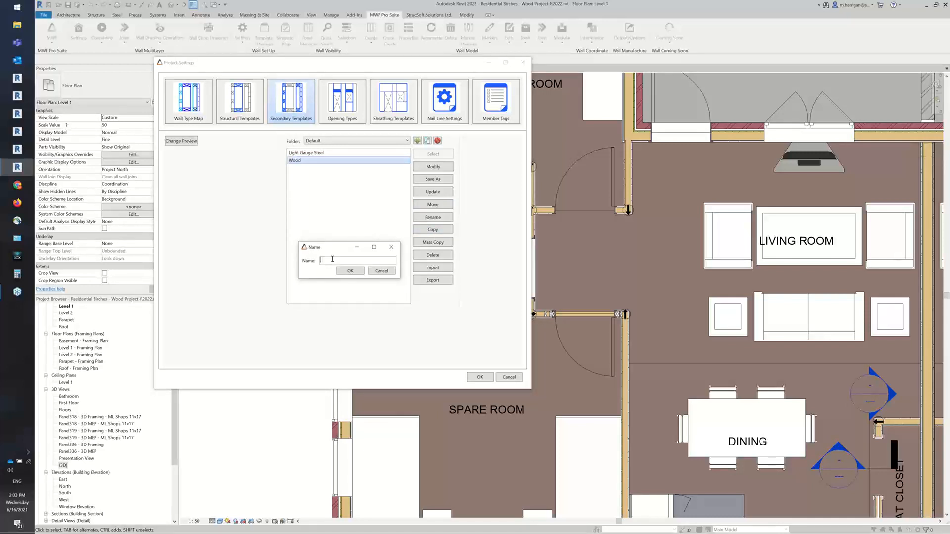
text(Furring)
click(348, 271)
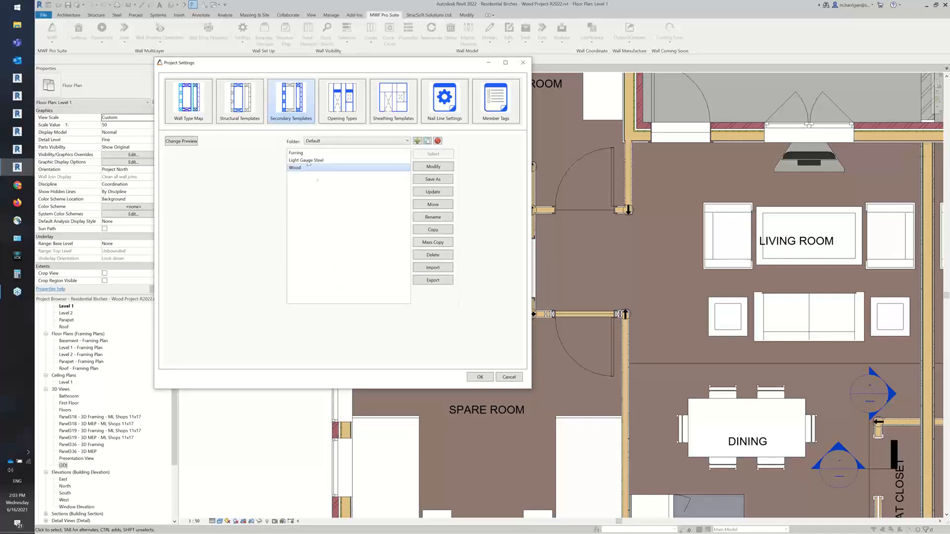
- Open the Furring template for modification and add the Furring feature to its layer configuration
click(292, 154)
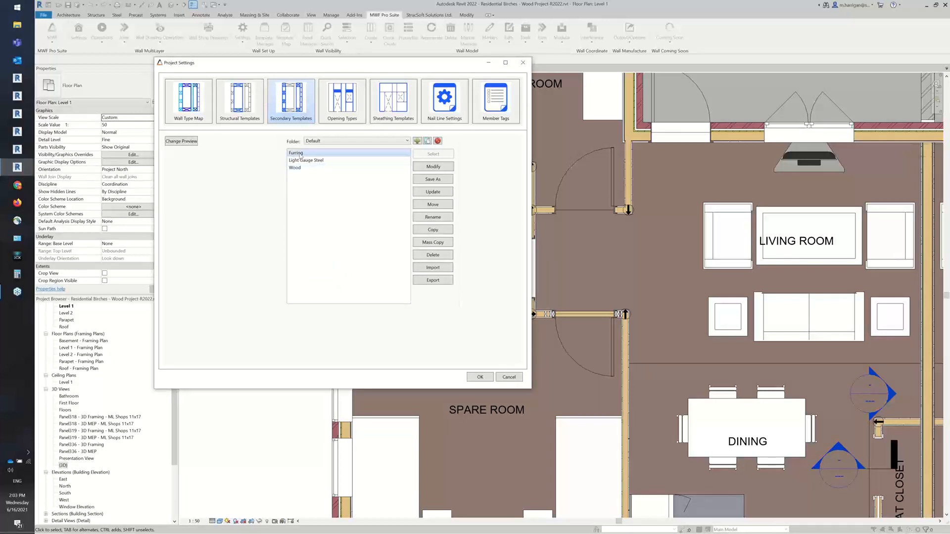
click(427, 169)
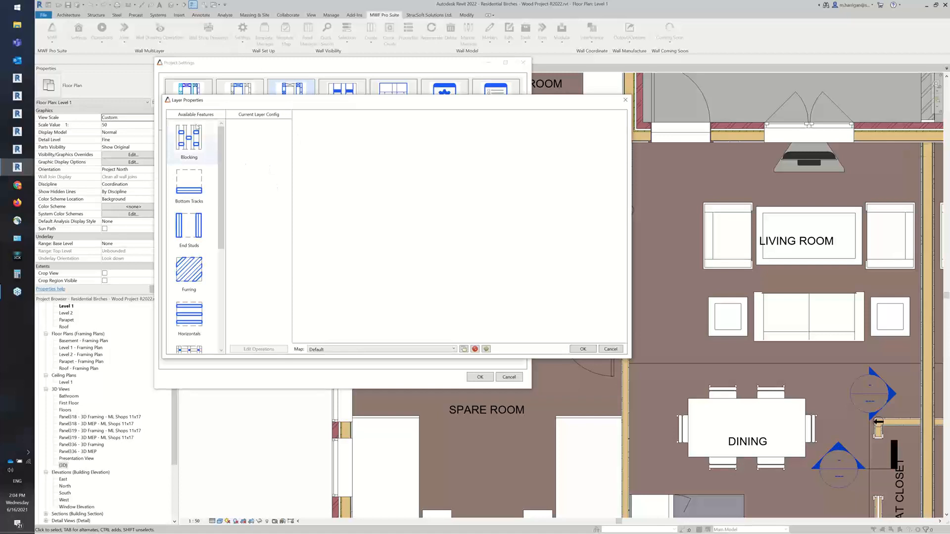
scroll(193, 186, down, 3)
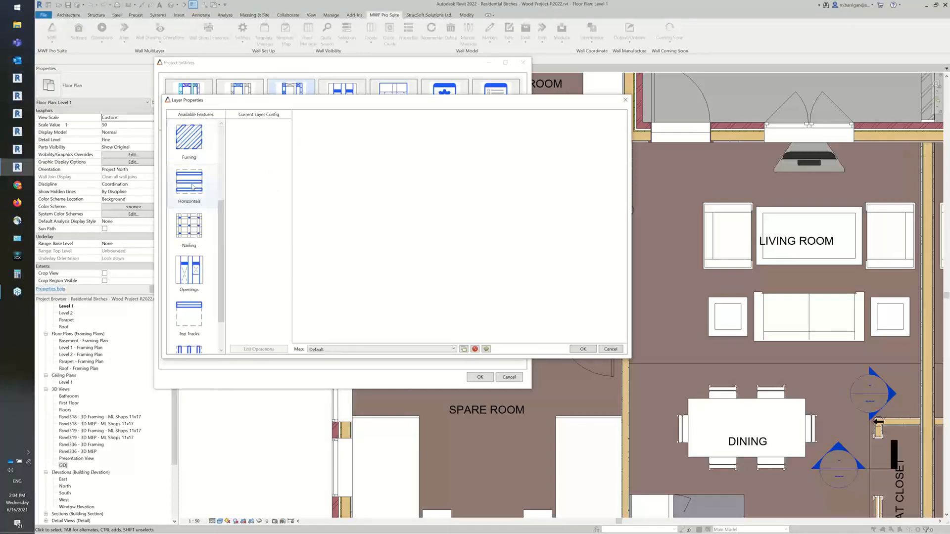
scroll(192, 187, up, 3)
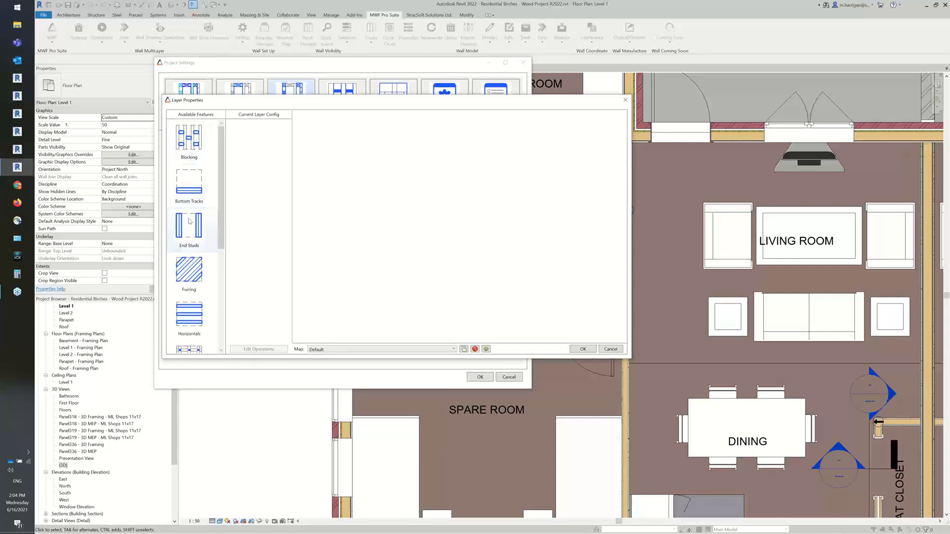
scroll(191, 222, down, 4)
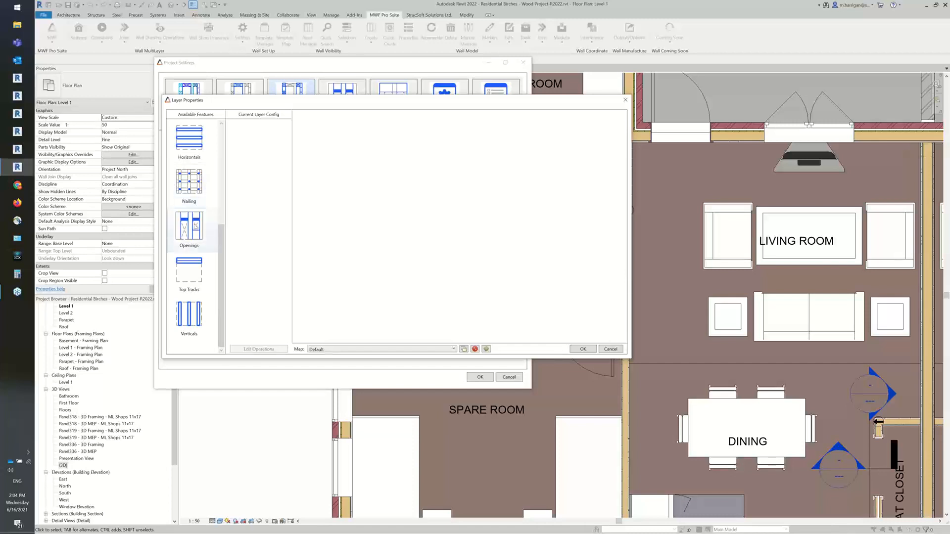
scroll(221, 125, up, 2)
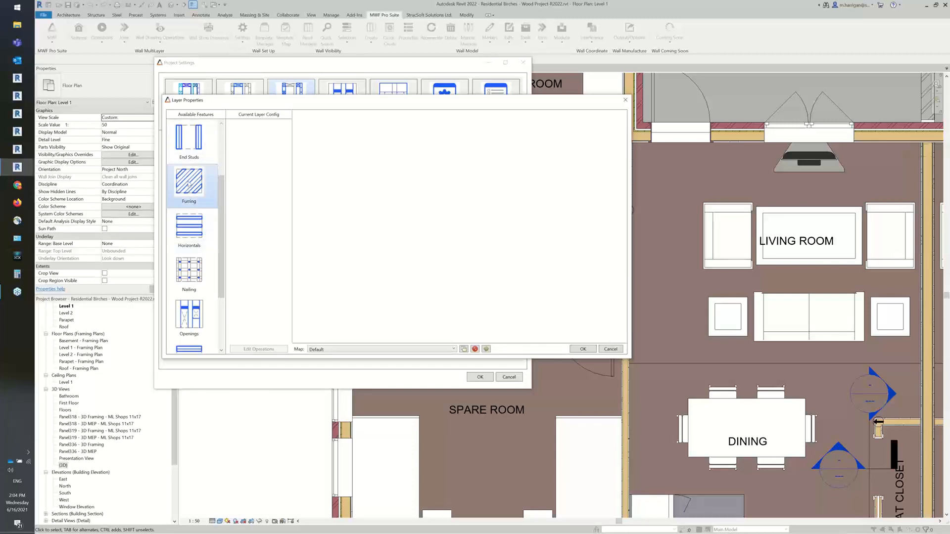
drag(188, 183, 264, 171)
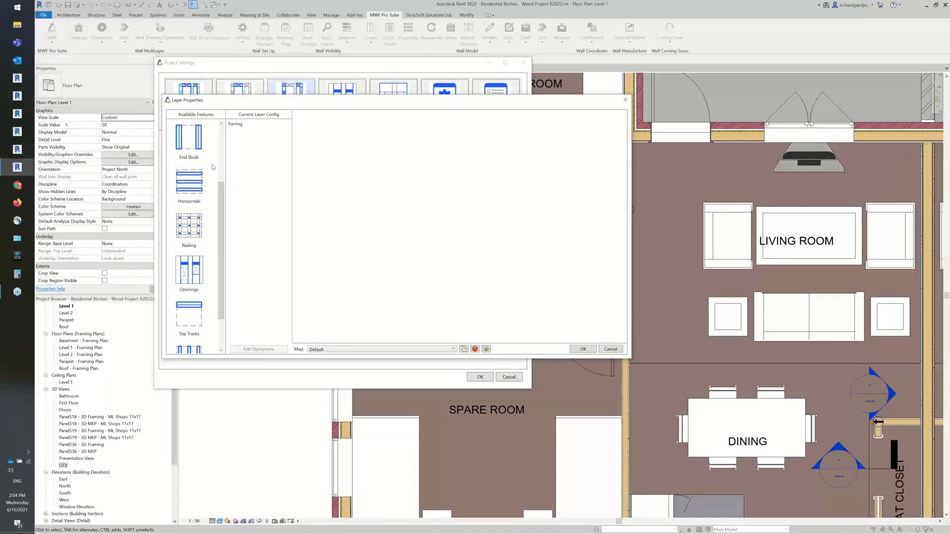
- Configure the furring members as Single Rotated with the BIMSF-Dimension Lumber : 1x3 family, and accept the layer properties
click(232, 125)
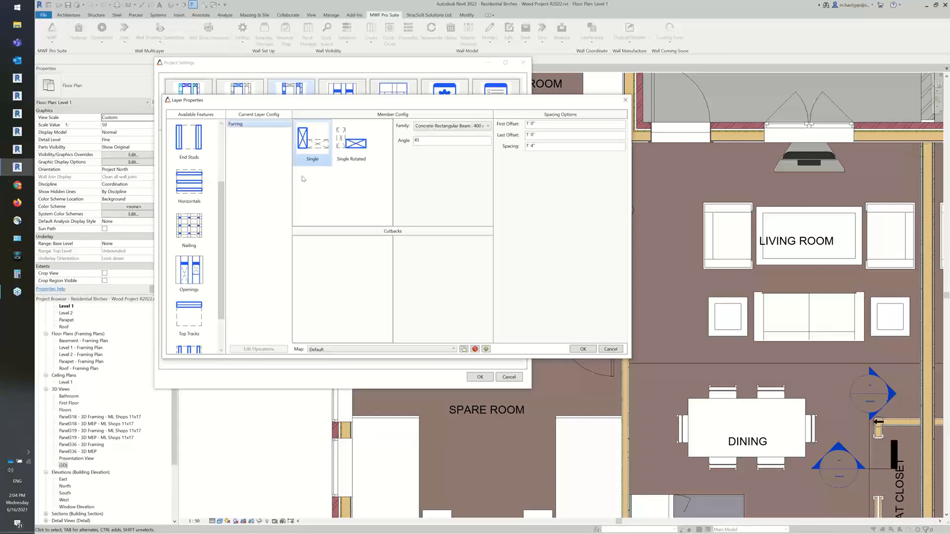
click(363, 158)
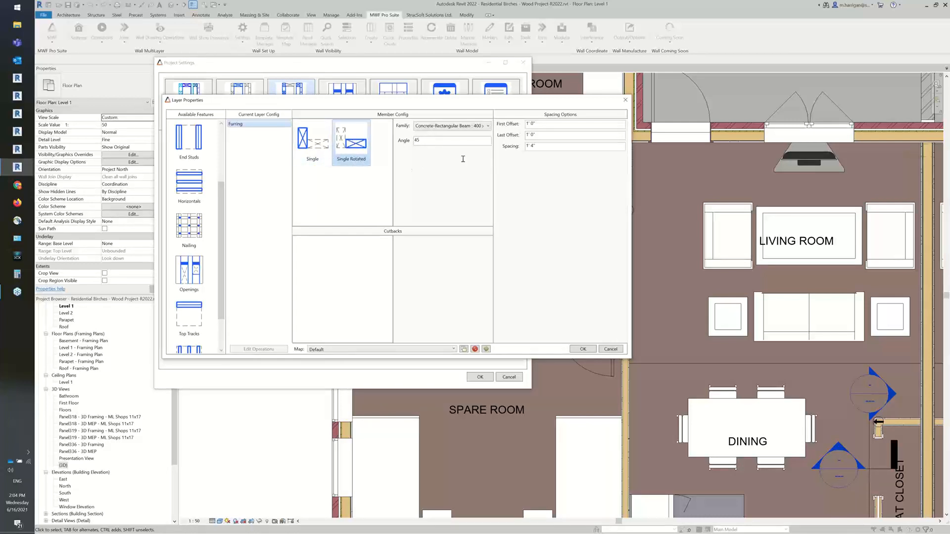
click(488, 127)
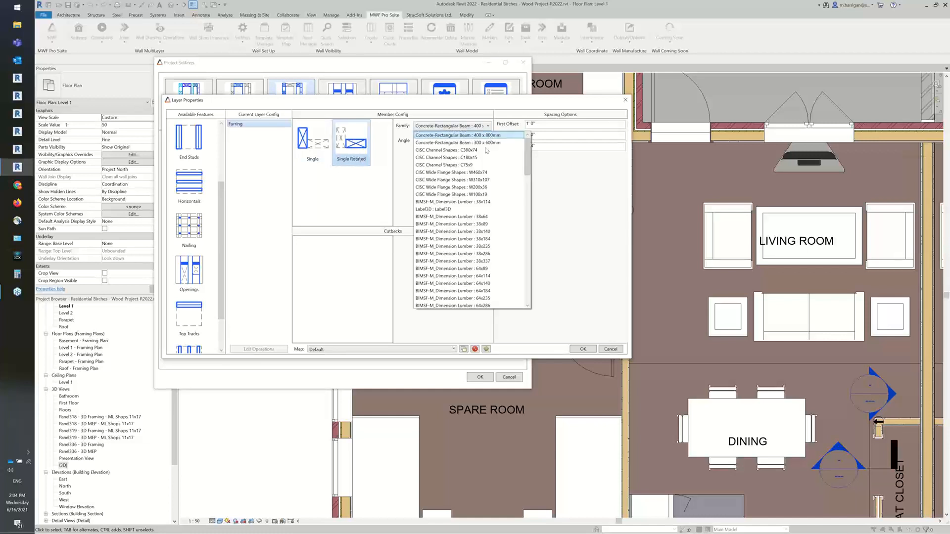
scroll(494, 222, down, 20)
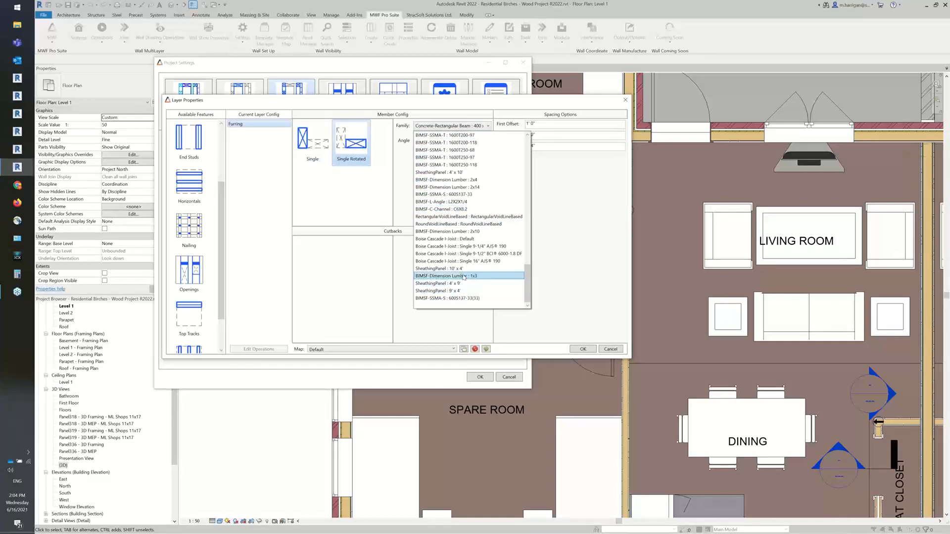
click(467, 276)
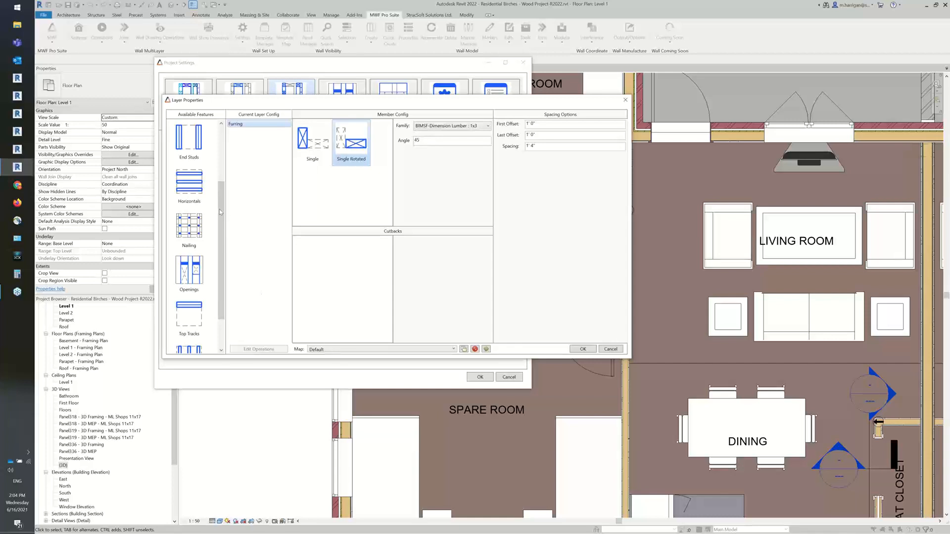
drag(221, 227, 220, 260)
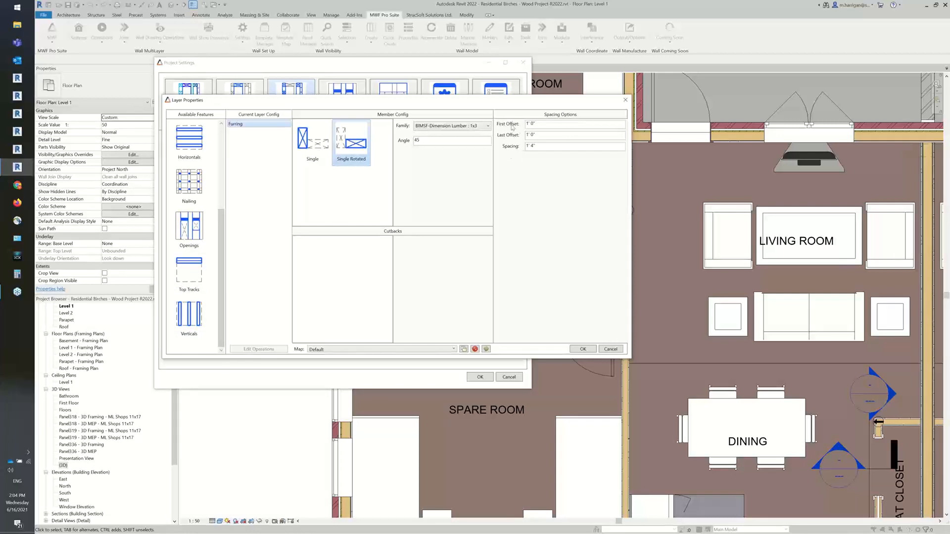
key(Tab)
key(Tab)
key(Tab)
click(583, 349)
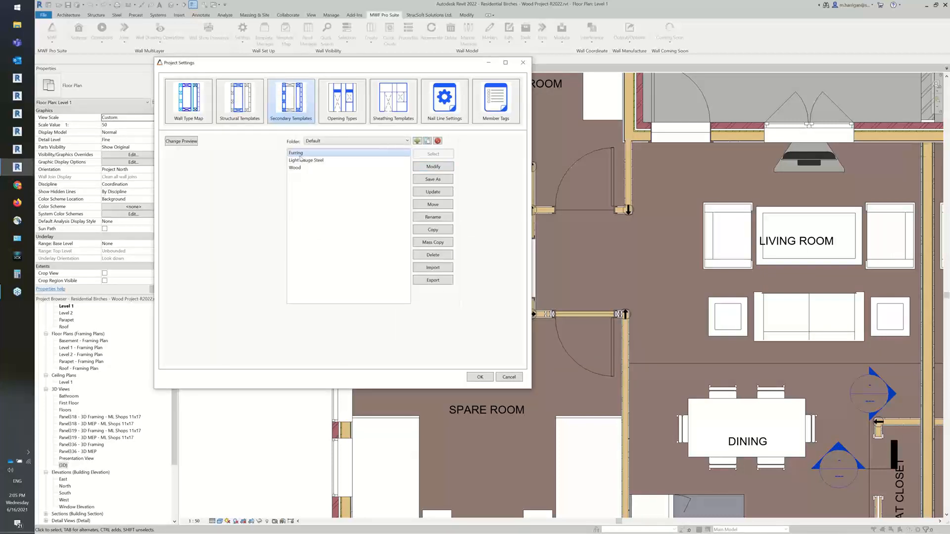
- Copy the Furring secondary template under the name Vertical
click(430, 231)
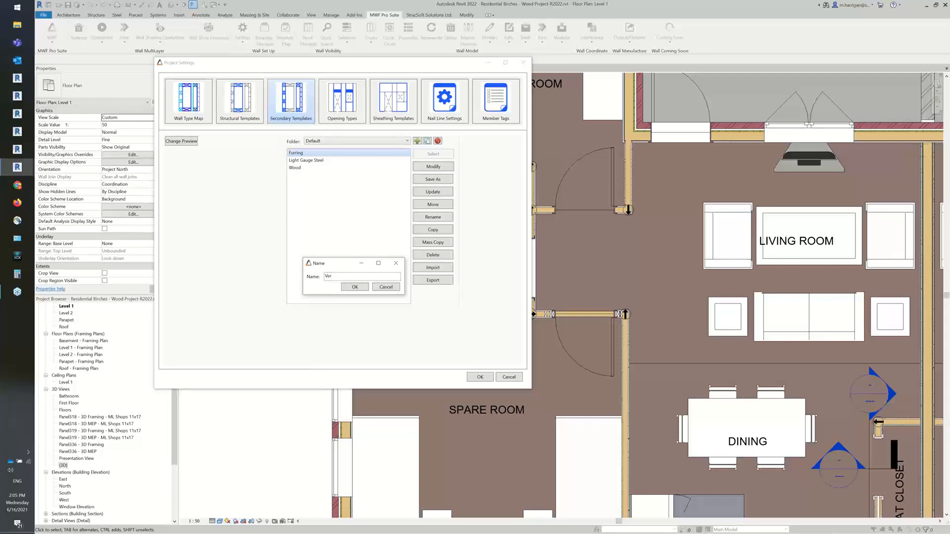
text(Vertical)
click(355, 287)
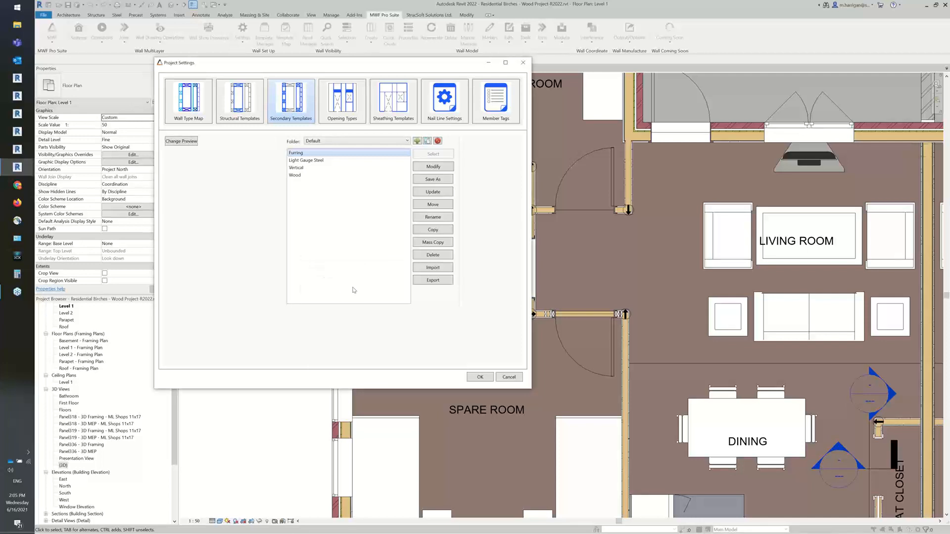
- Replace the Furring feature in the Vertical template's layer configuration with the Verticals and Openings features
click(309, 168)
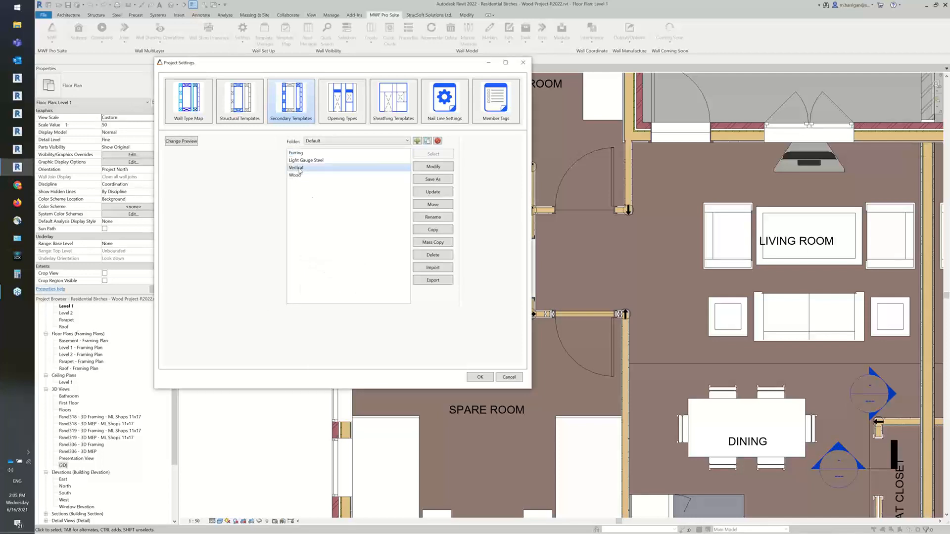
click(421, 167)
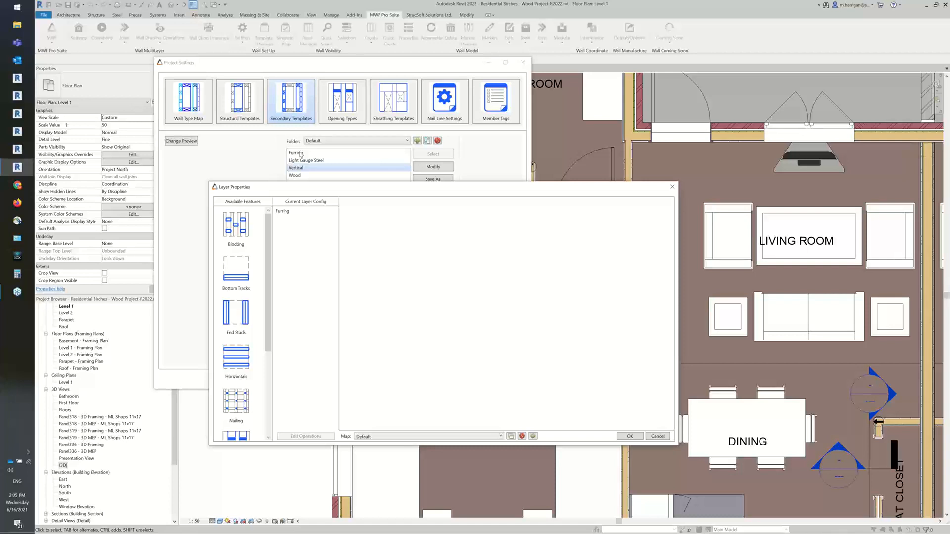
click(295, 213)
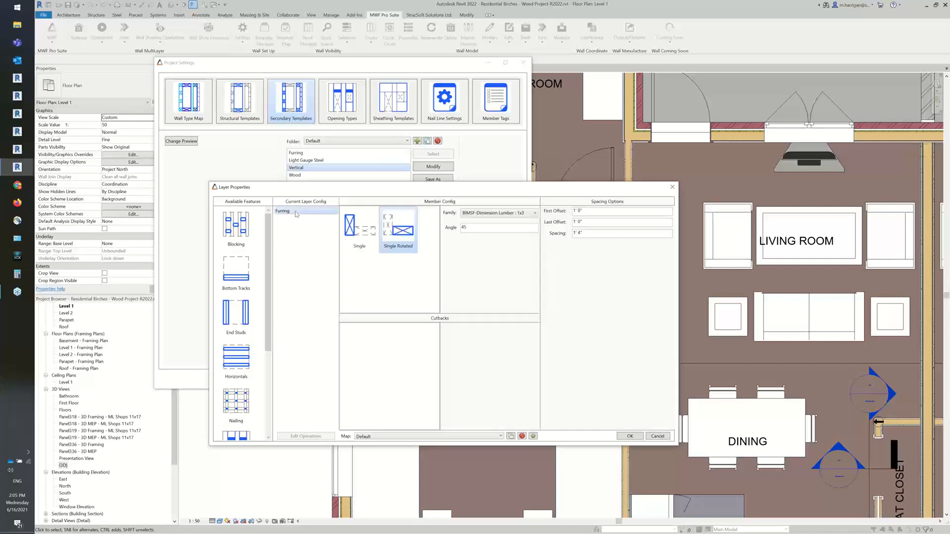
drag(295, 212, 234, 236)
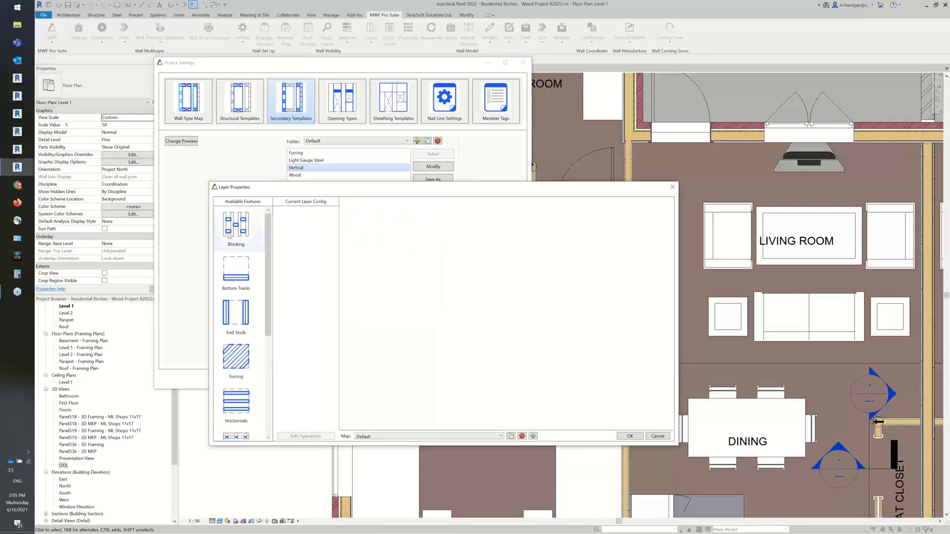
scroll(240, 277, down, 3)
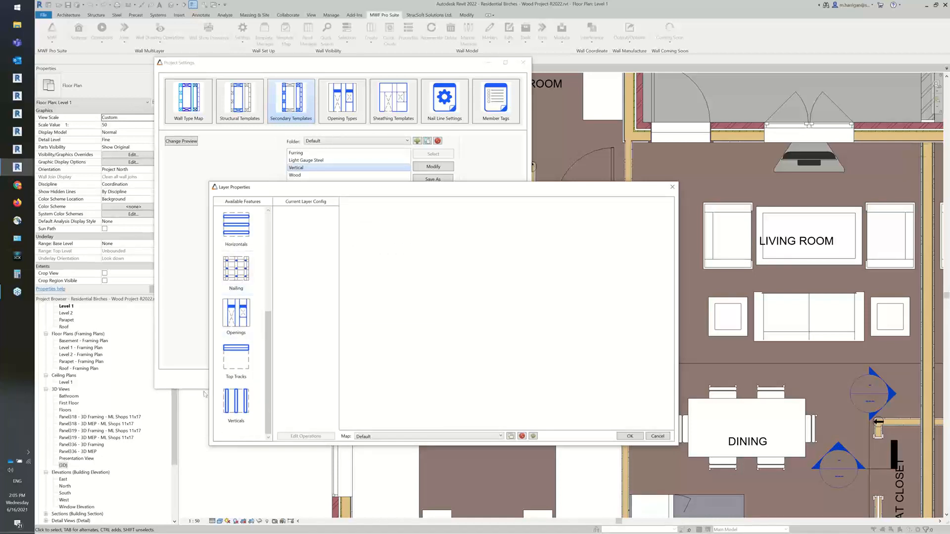
drag(231, 409, 298, 235)
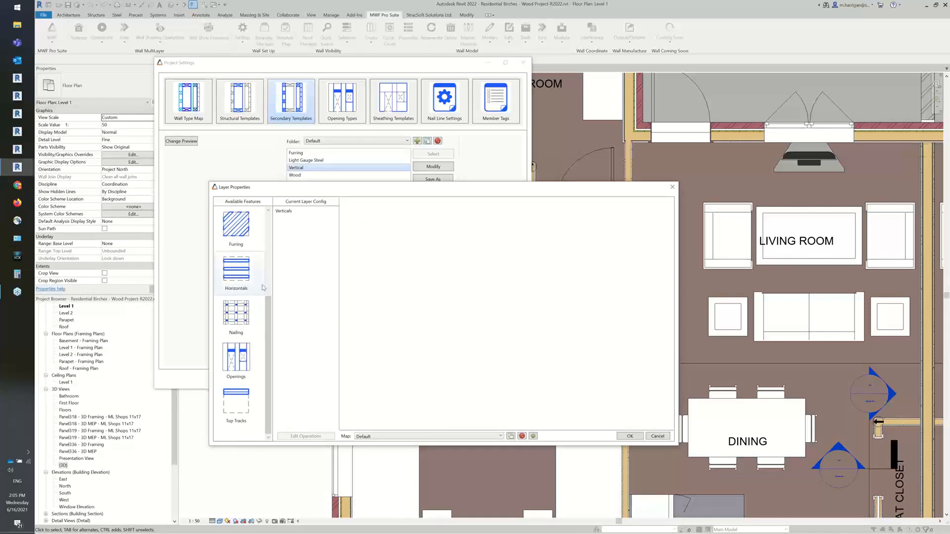
drag(255, 356, 301, 229)
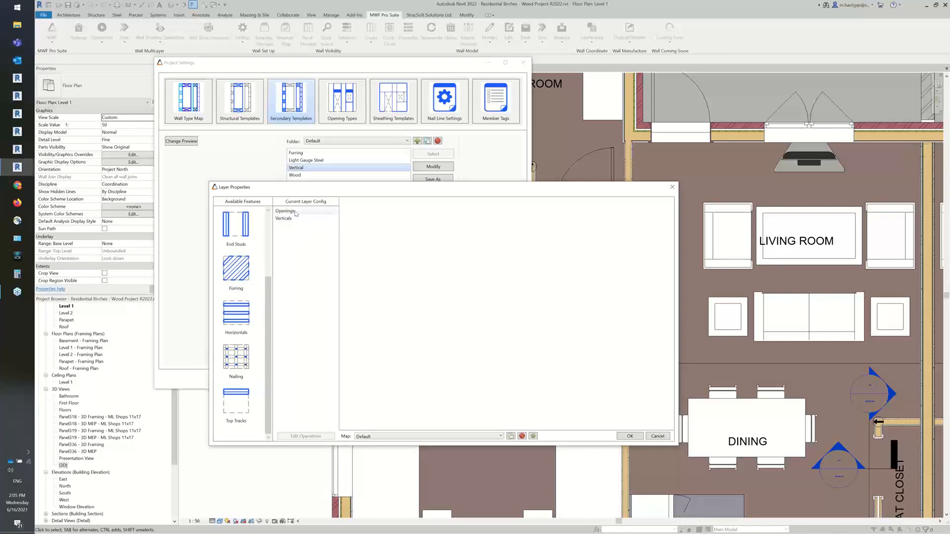
- Open the opening types from the Vertical template's Openings feature and compare the framing previews of the available types
click(296, 213)
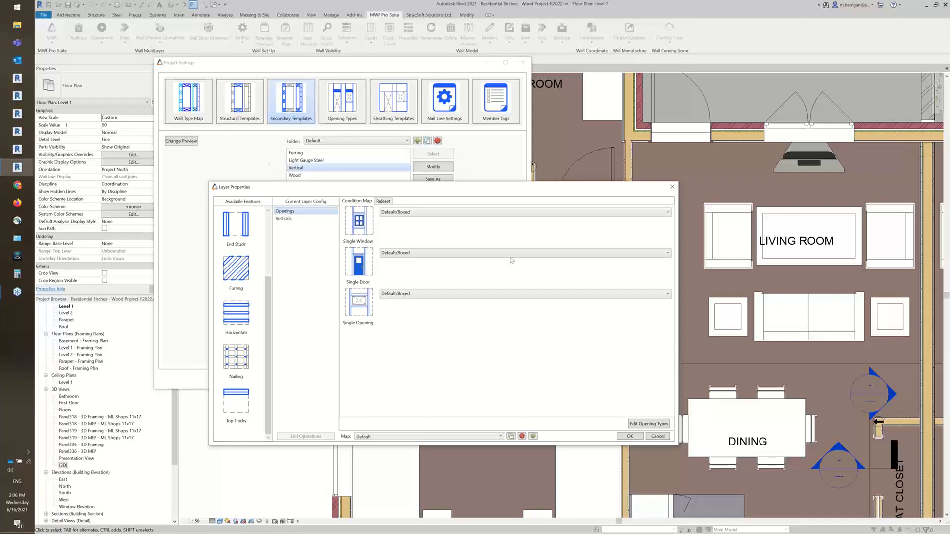
click(639, 424)
drag(333, 48, 512, 191)
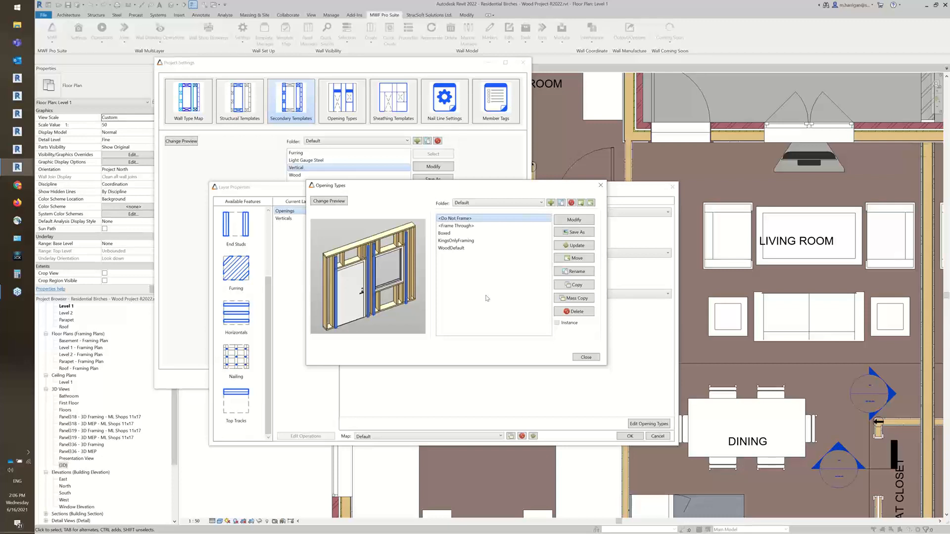
click(459, 226)
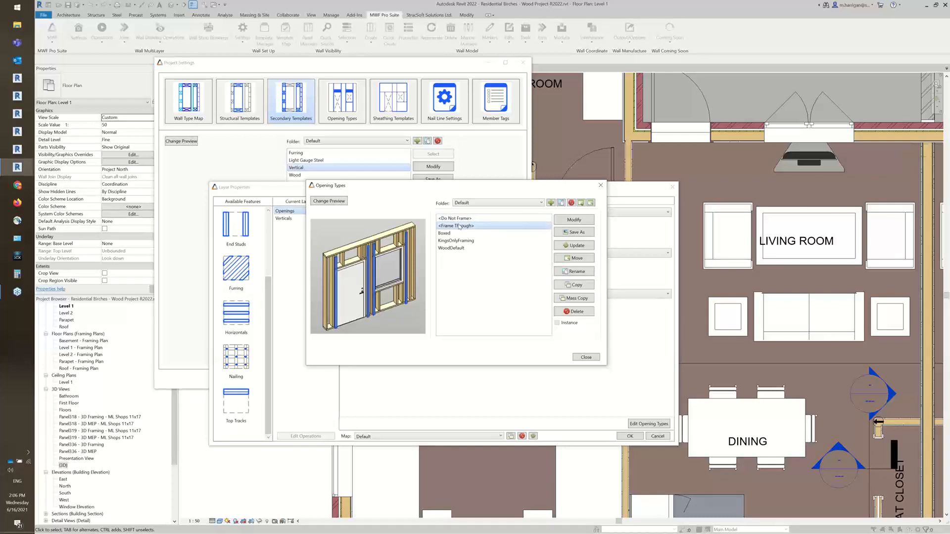
click(453, 233)
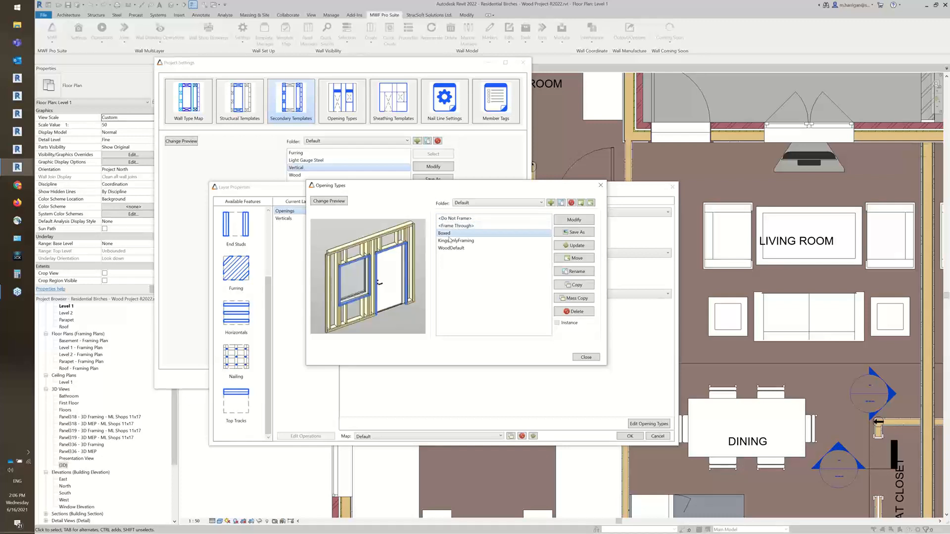
click(464, 241)
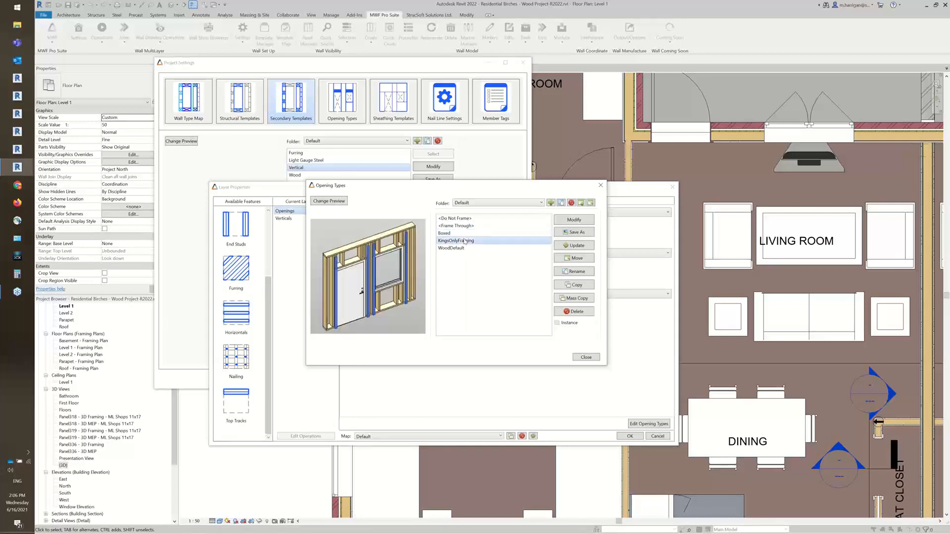
click(443, 249)
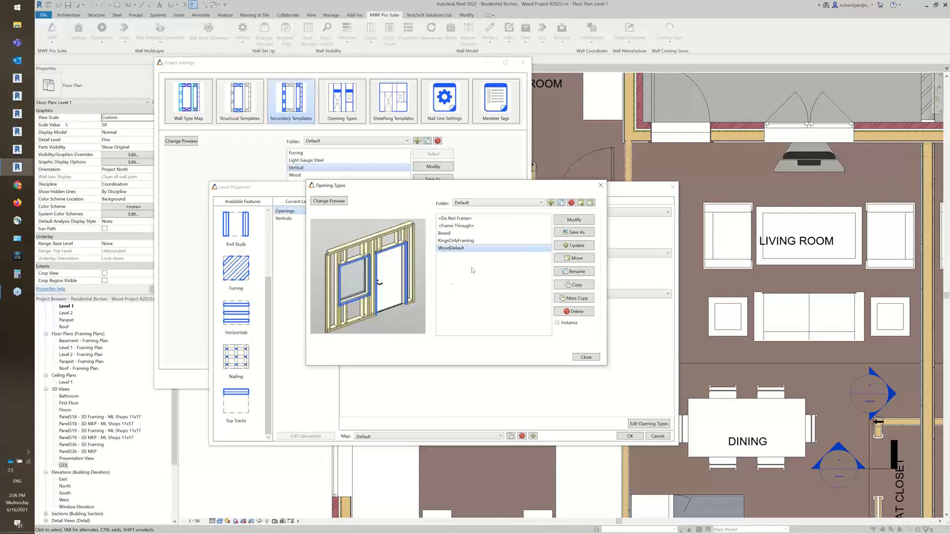
- Copy the Boxed opening type under the name Boxed-1x3
click(464, 232)
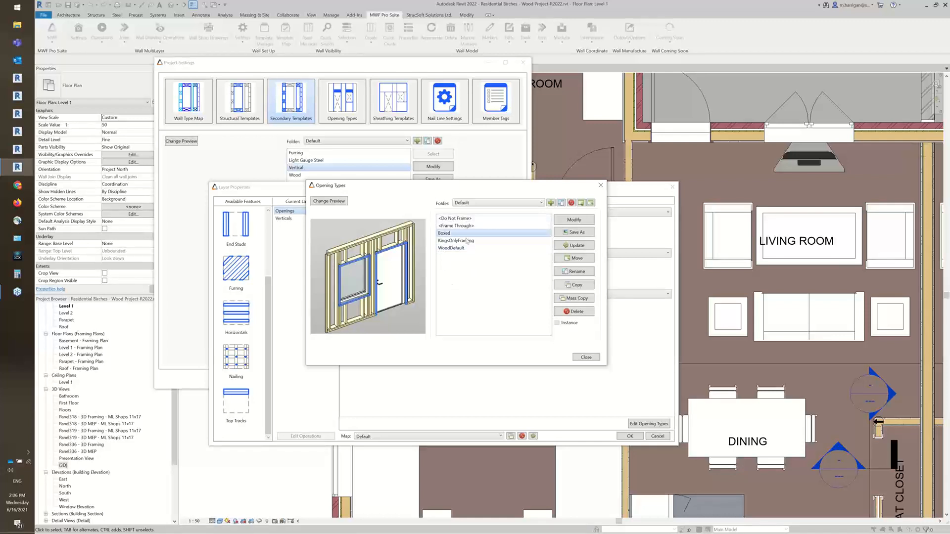
click(578, 286)
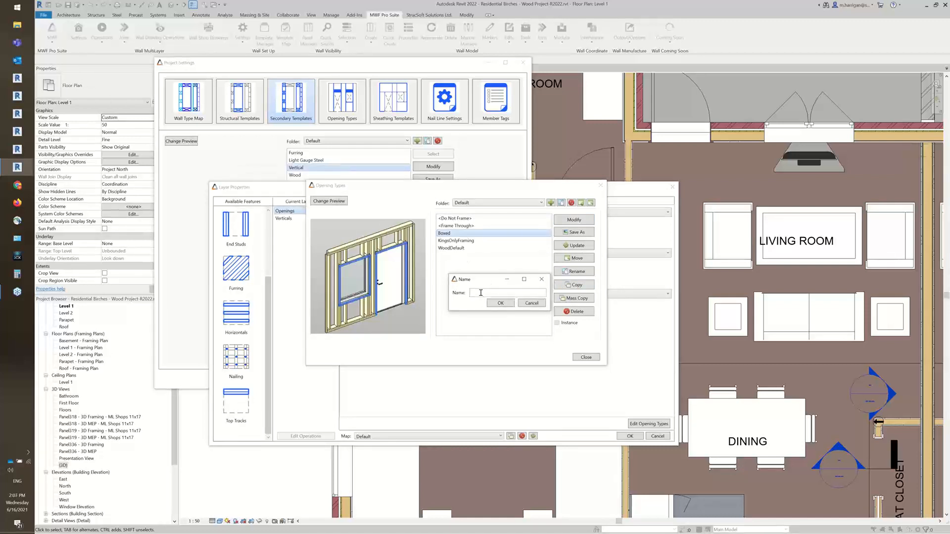
text(Boxed-1x3)
click(500, 303)
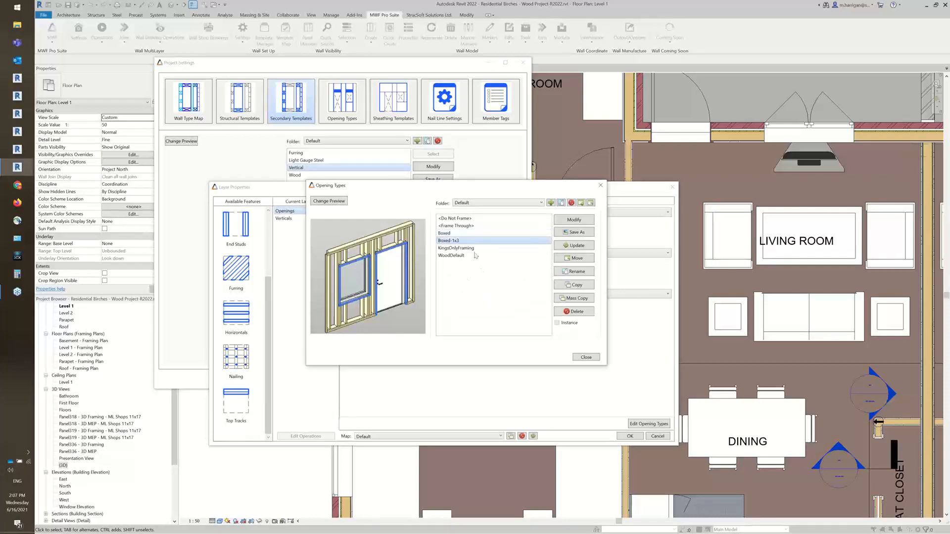
- Review the header, sill, verticals and cutback settings of the Boxed-1x3 opening type, save it and close the opening types
click(574, 223)
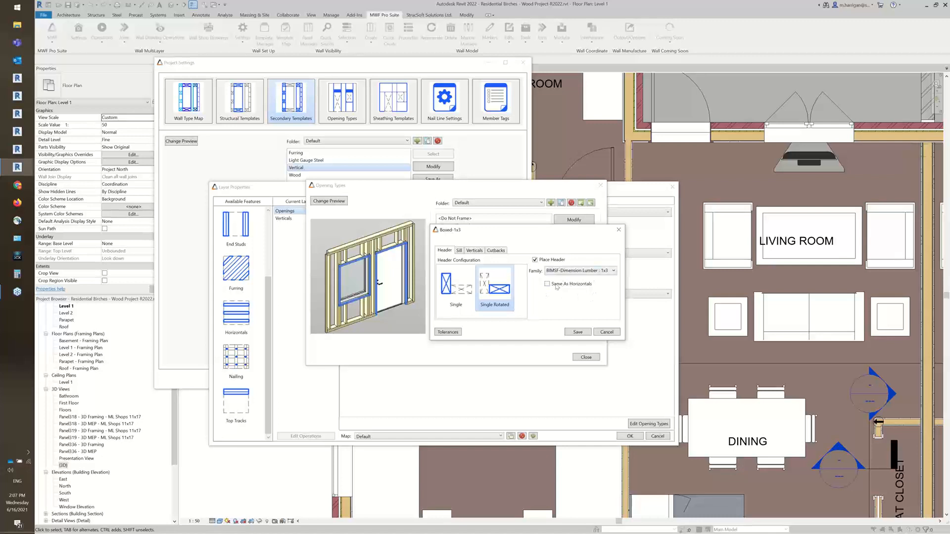
click(459, 251)
click(473, 251)
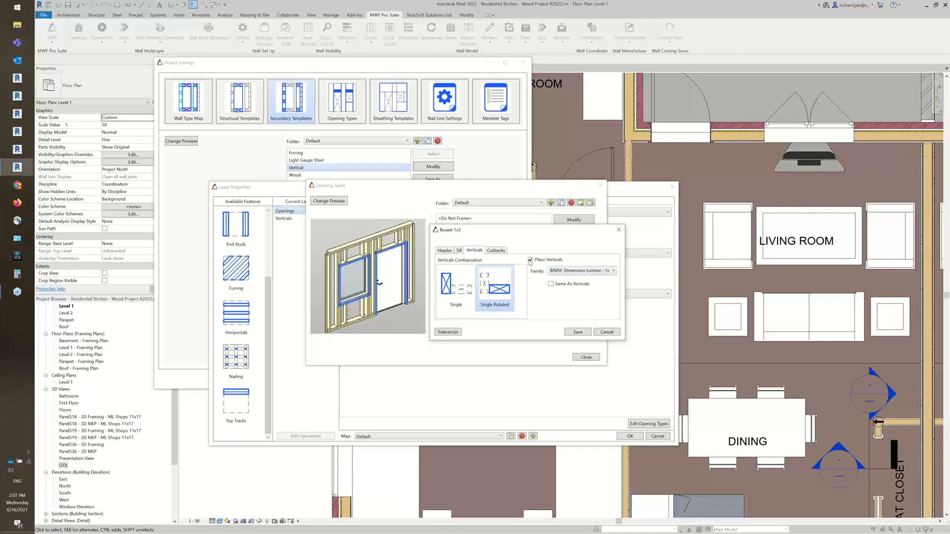
click(608, 272)
click(619, 272)
click(491, 250)
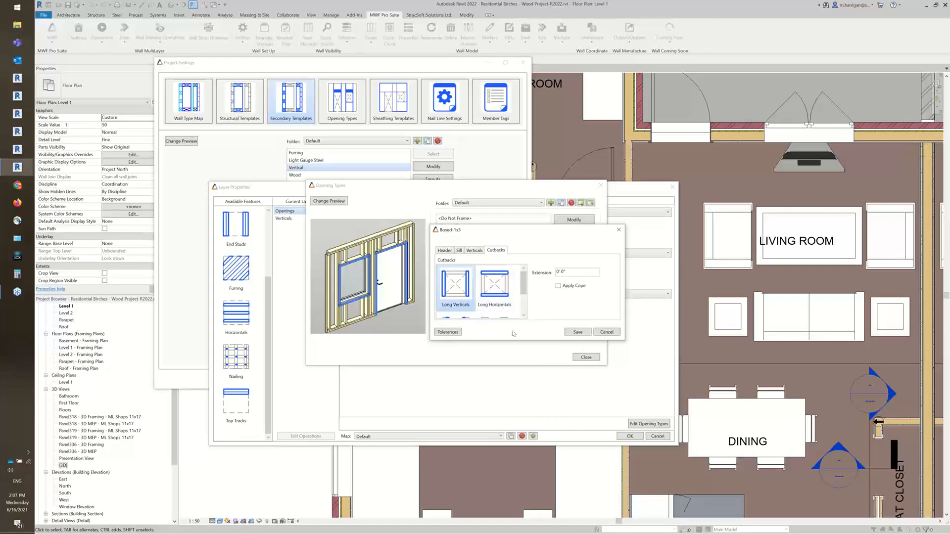
click(576, 332)
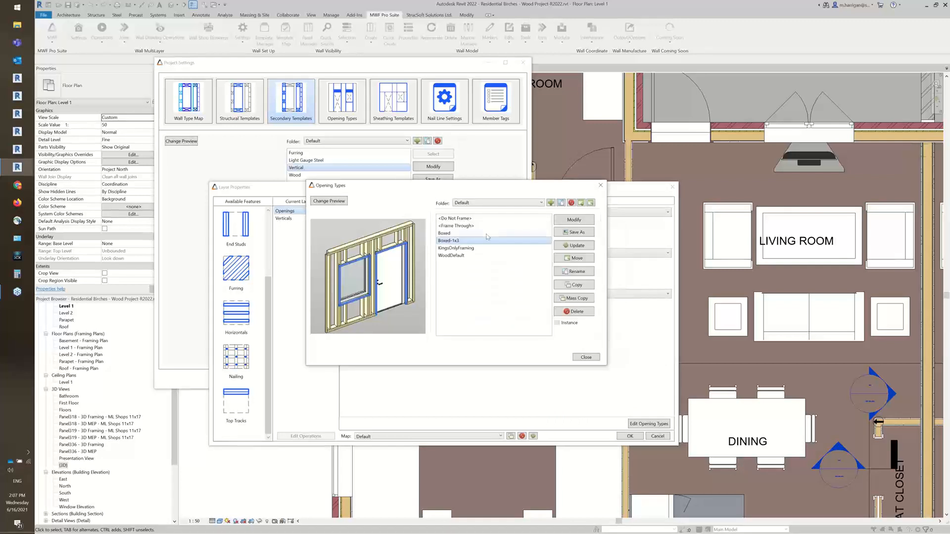
click(587, 357)
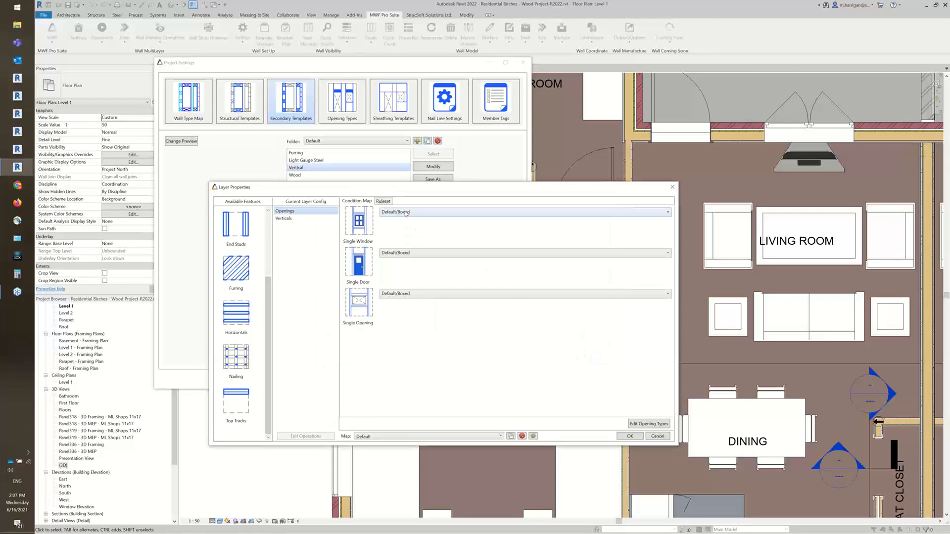
- Assign the Default/Boxed-1x3 opening type to the single window, single door and single opening conditions
click(407, 213)
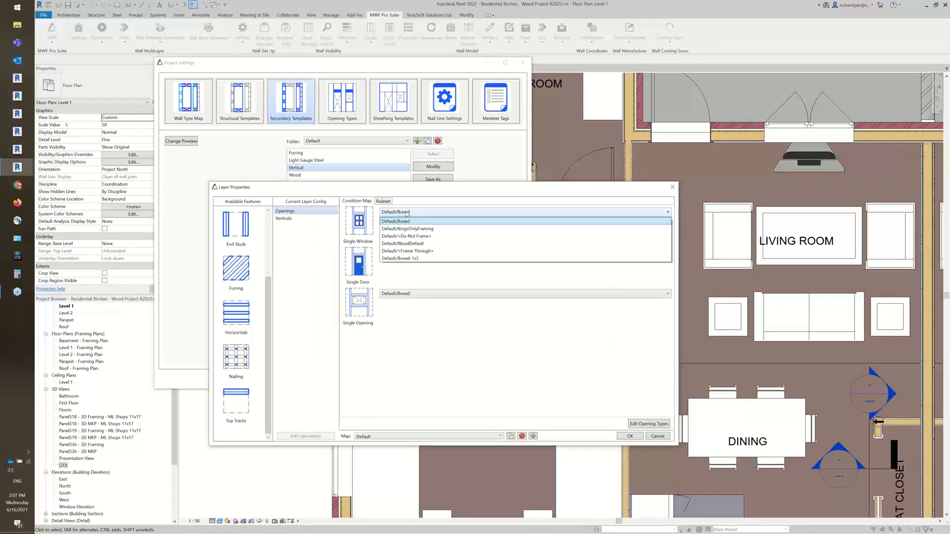
click(413, 258)
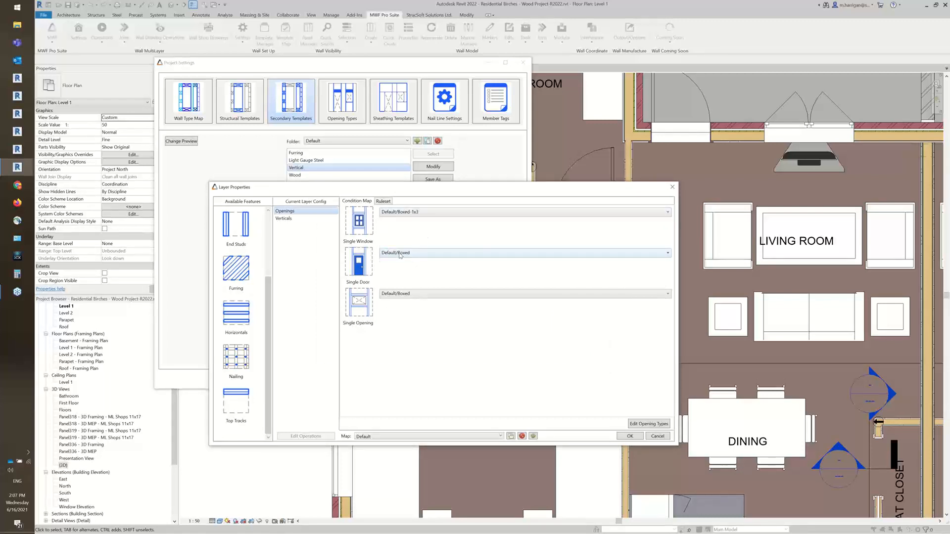
click(410, 253)
click(414, 300)
click(411, 293)
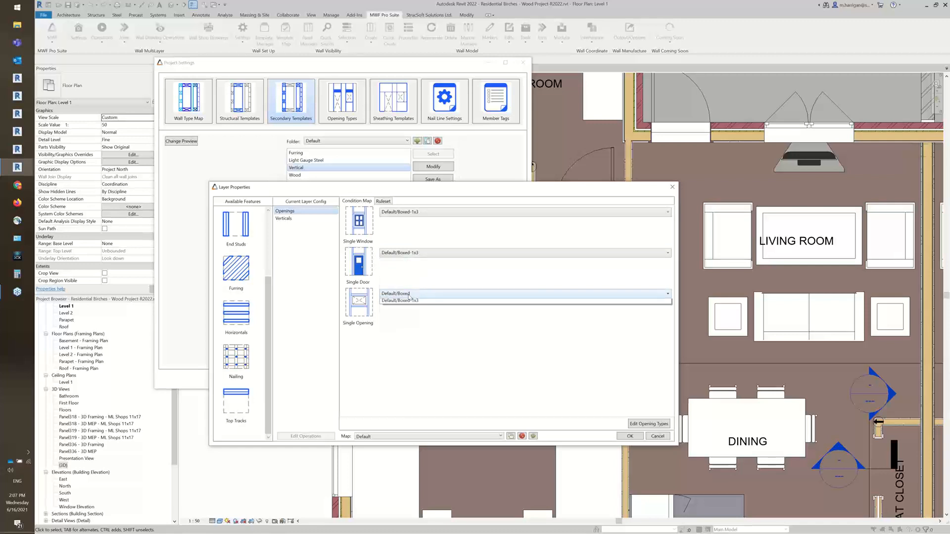
key(Escape)
key(Down)
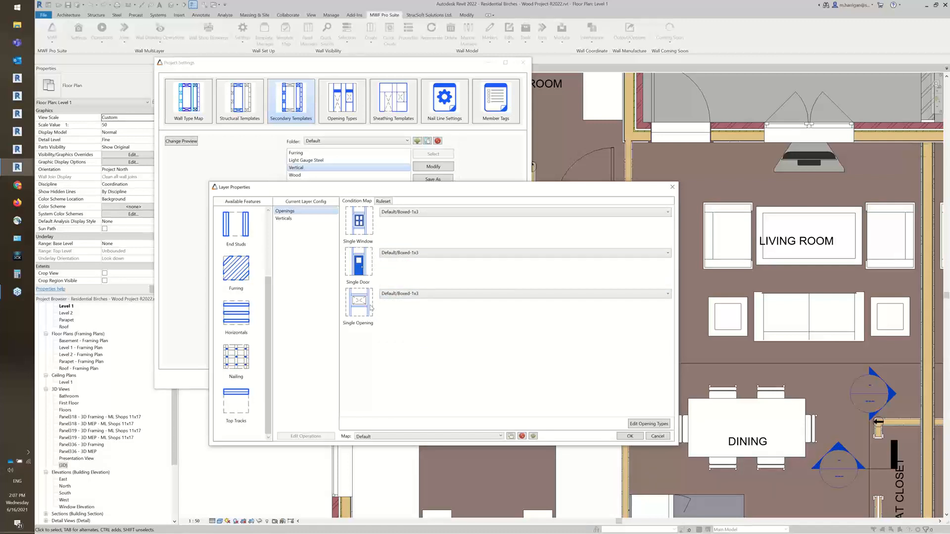
- Configure the Verticals feature as Single Rotated BIMSF-Dimension Lumber : 1x3 members with Long cutbacks at top and bottom
click(290, 222)
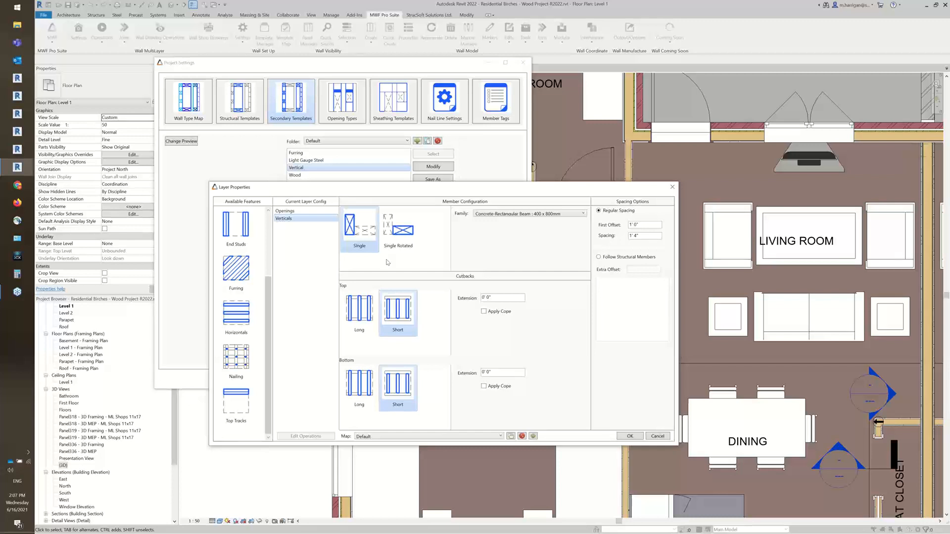
click(385, 233)
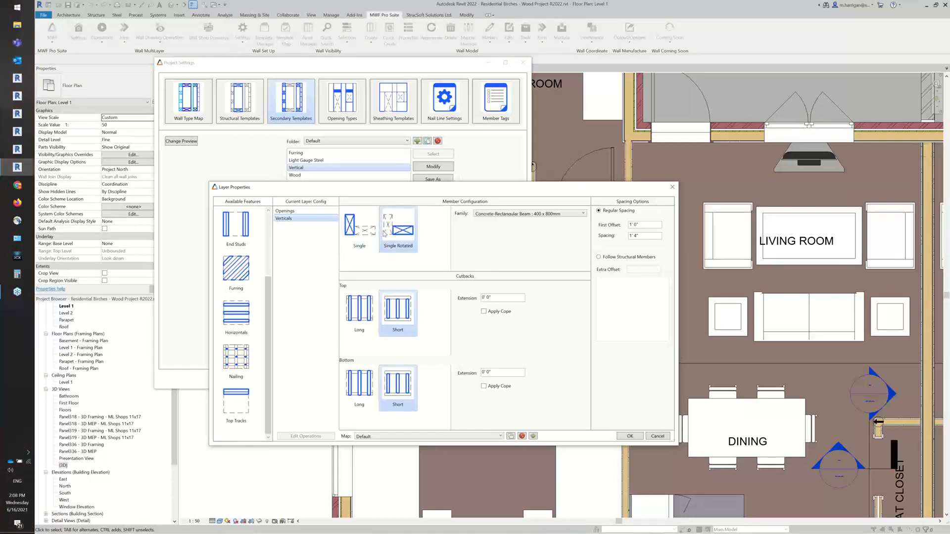
click(519, 217)
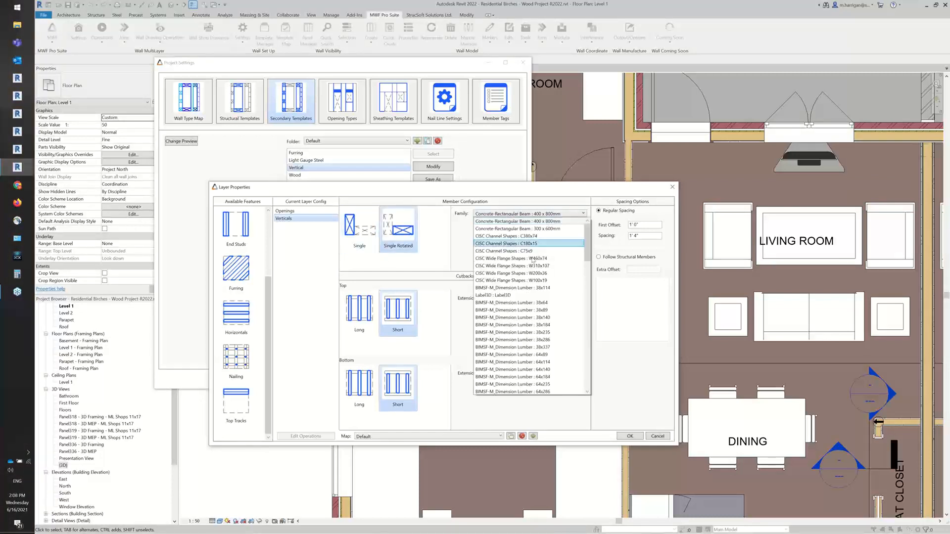
scroll(532, 297, down, 3)
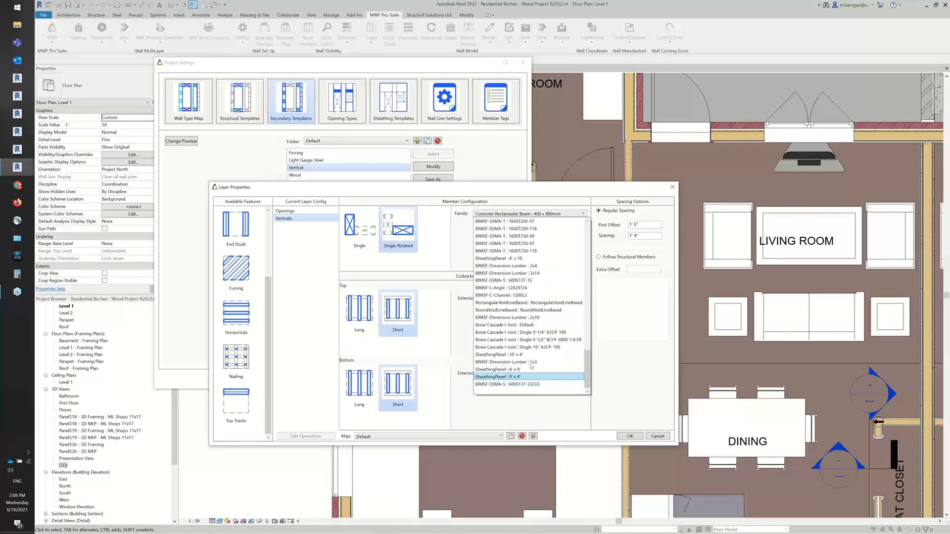
click(534, 363)
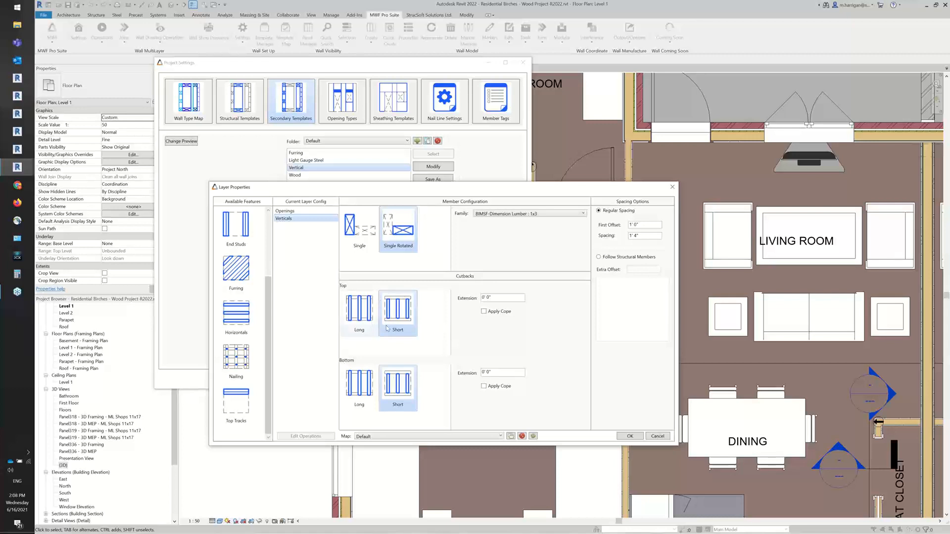
click(360, 335)
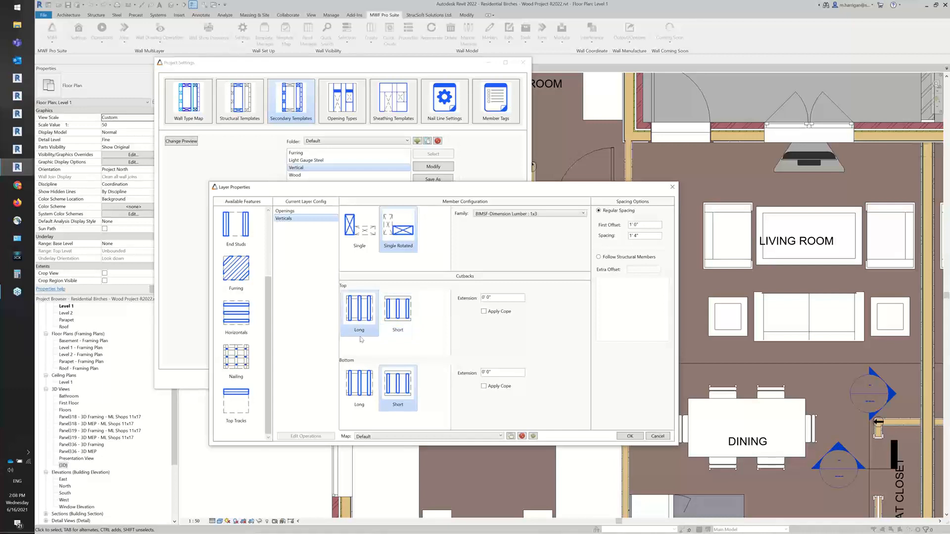
click(359, 389)
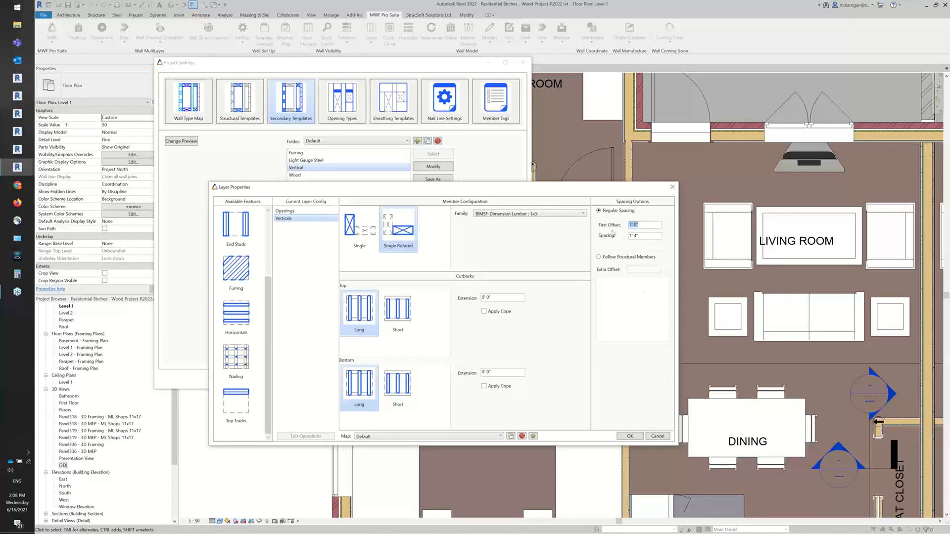
- Make the verticals follow structural members, excluding the door, opening and window jack studs, and accept the layer properties
drag(637, 239, 625, 242)
click(627, 257)
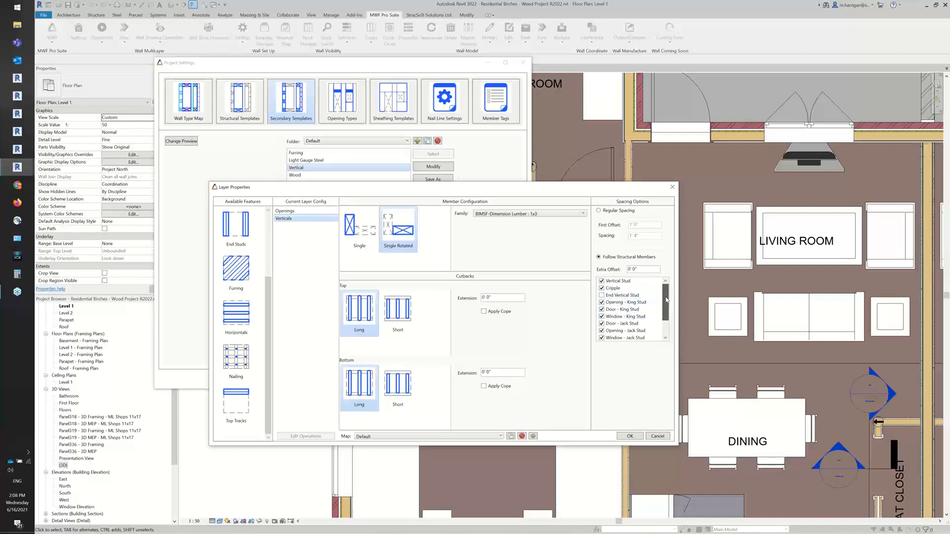
scroll(660, 295, down, 1)
click(621, 319)
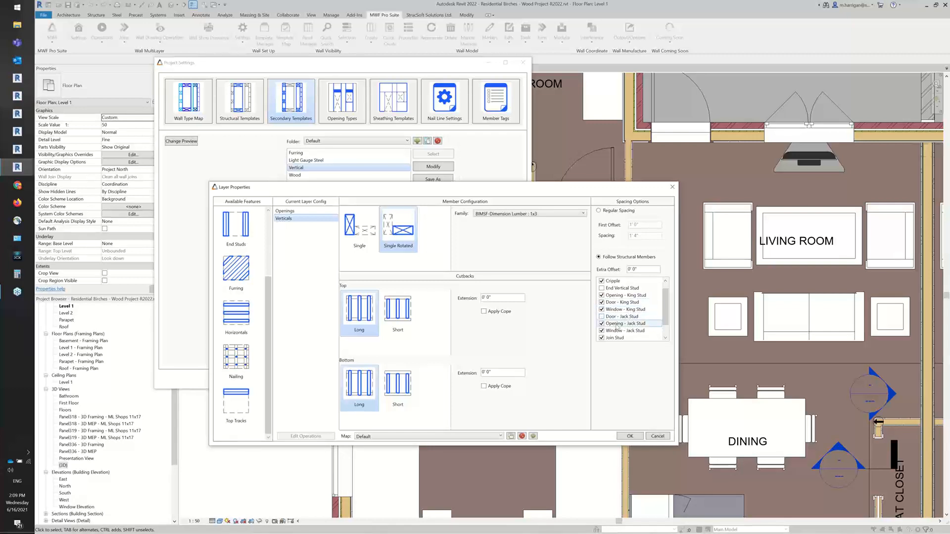
click(617, 324)
click(619, 330)
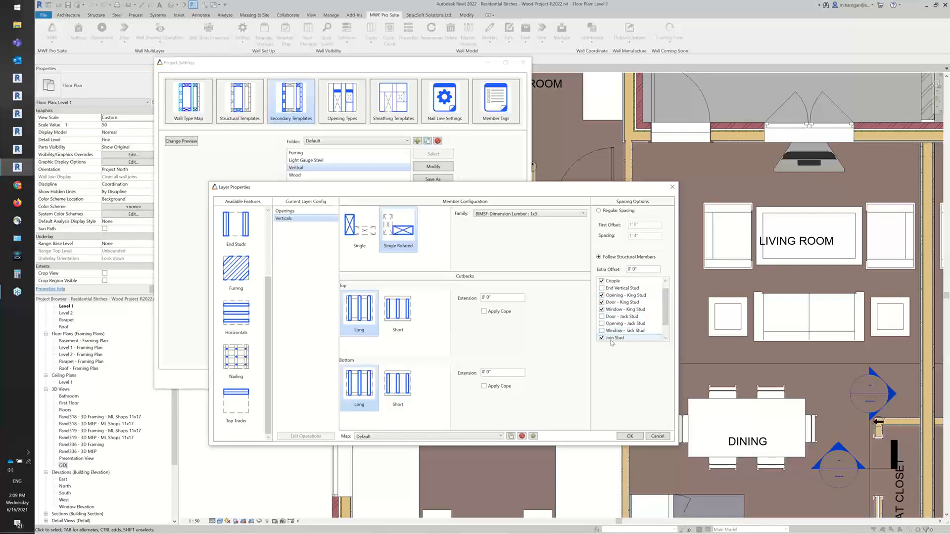
scroll(622, 292, up, 1)
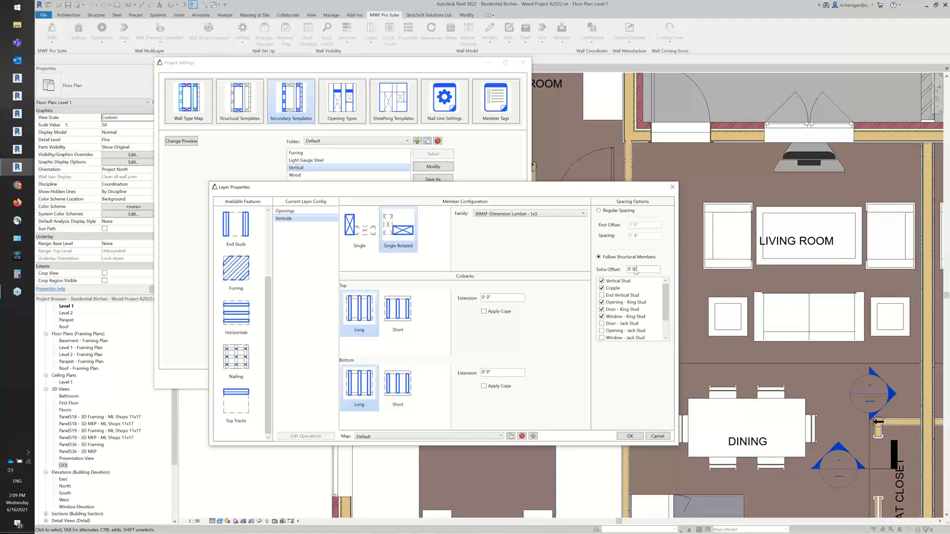
drag(635, 269, 599, 275)
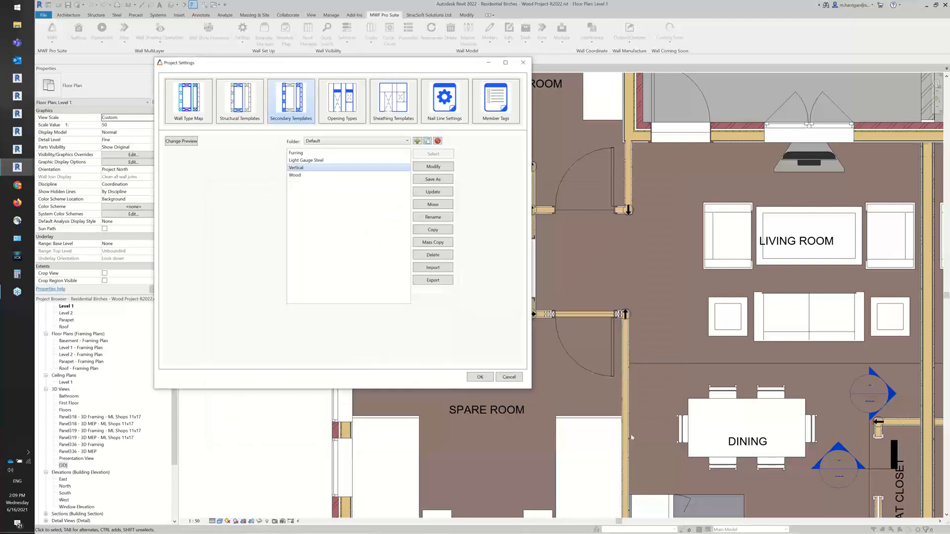
click(630, 436)
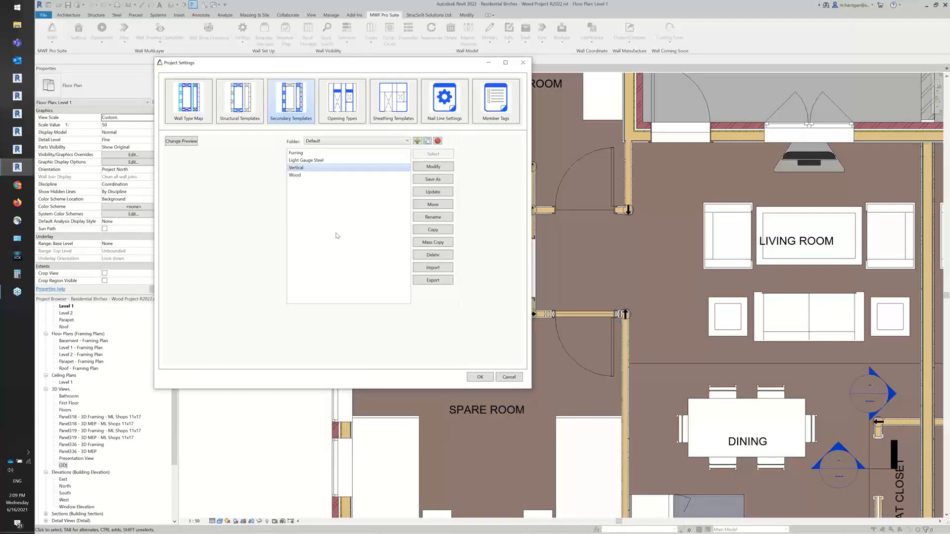
- Review the general, opening and layout settings of the Sheathing template, then accept the template
click(390, 101)
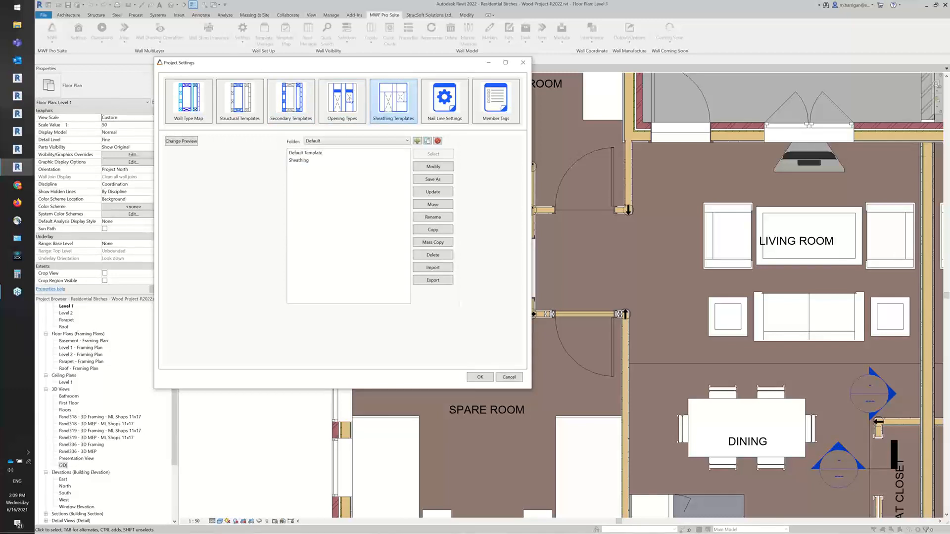
click(320, 161)
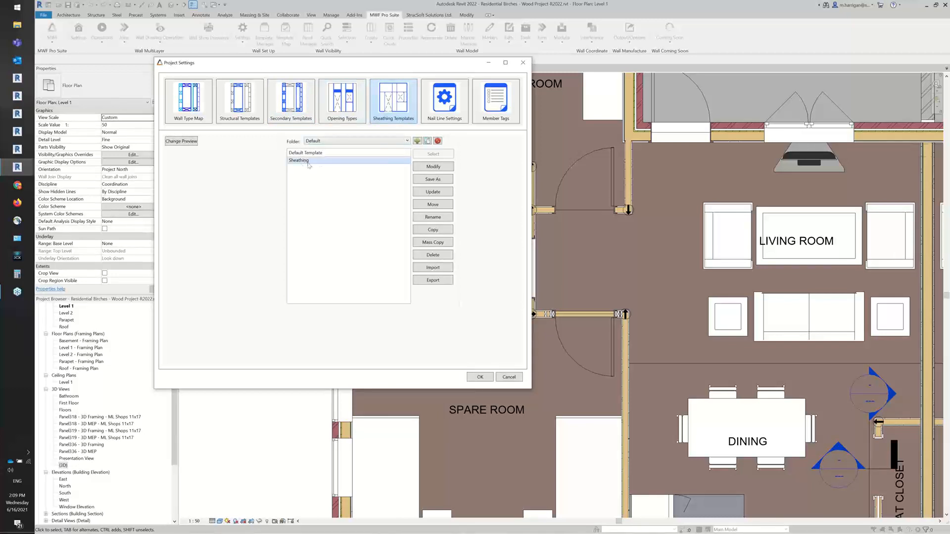
click(438, 171)
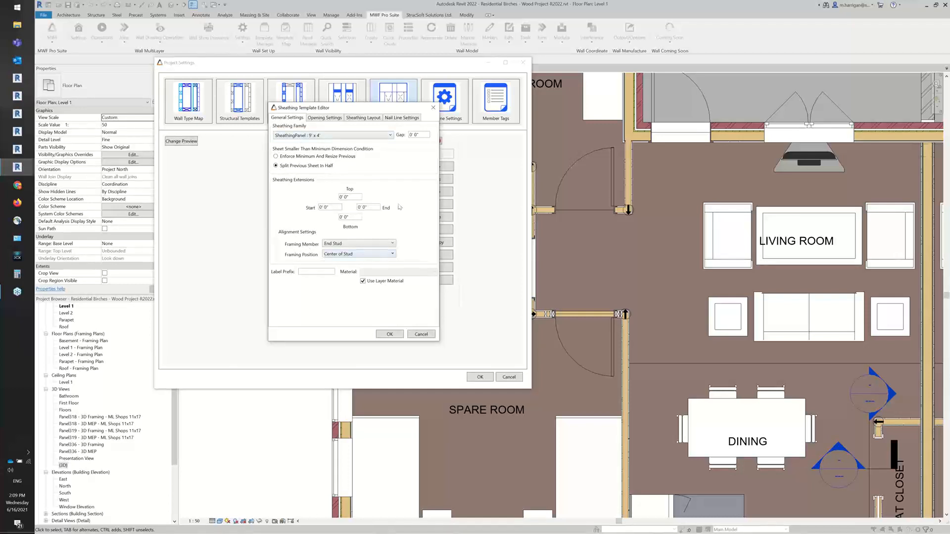
click(322, 119)
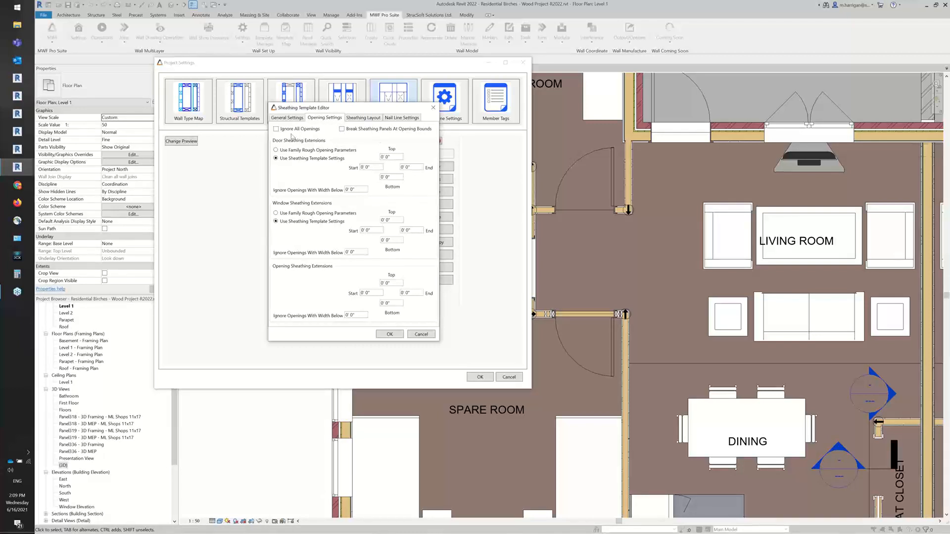
click(361, 119)
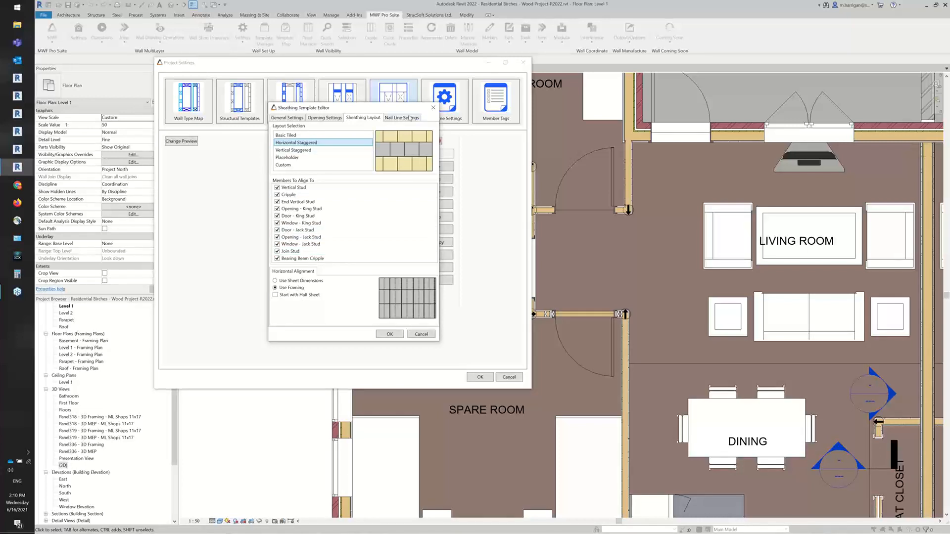
click(396, 336)
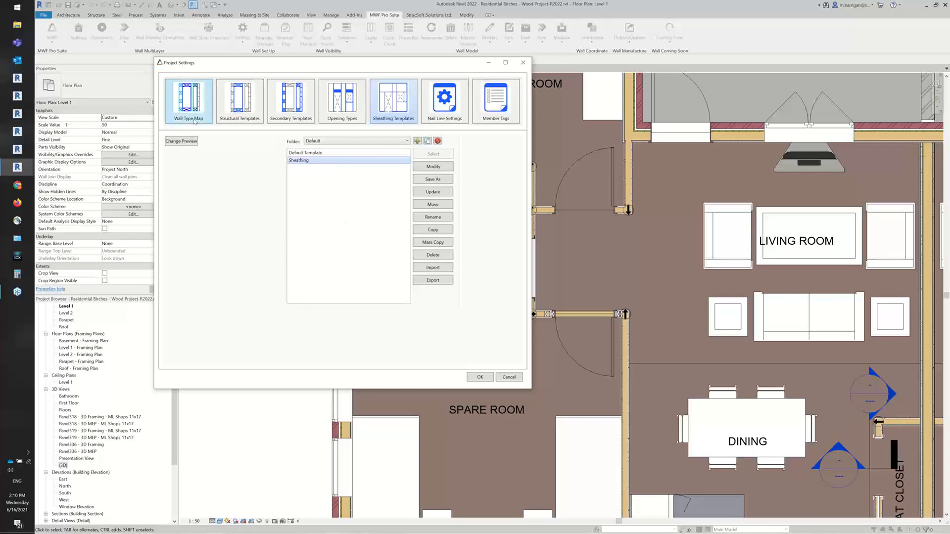
- In the wall type map, assign the secondary Default/Vertical template to the 1/2" By Category substrate of Exterior - Brick on Wood Stud
click(176, 112)
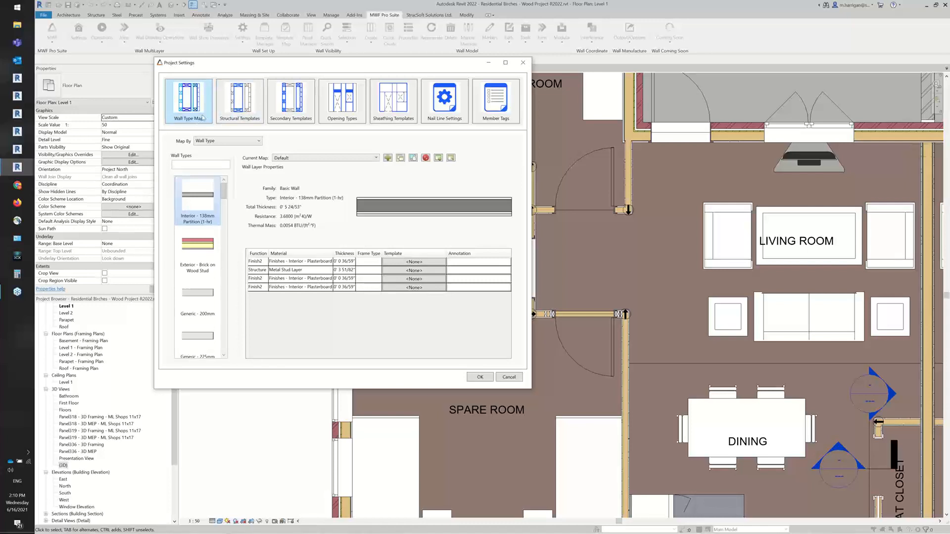
click(198, 257)
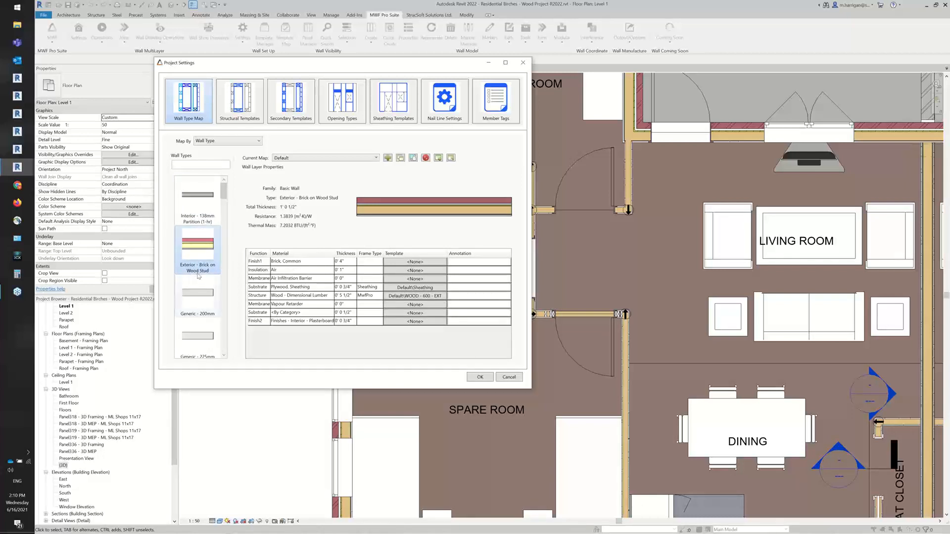
click(258, 298)
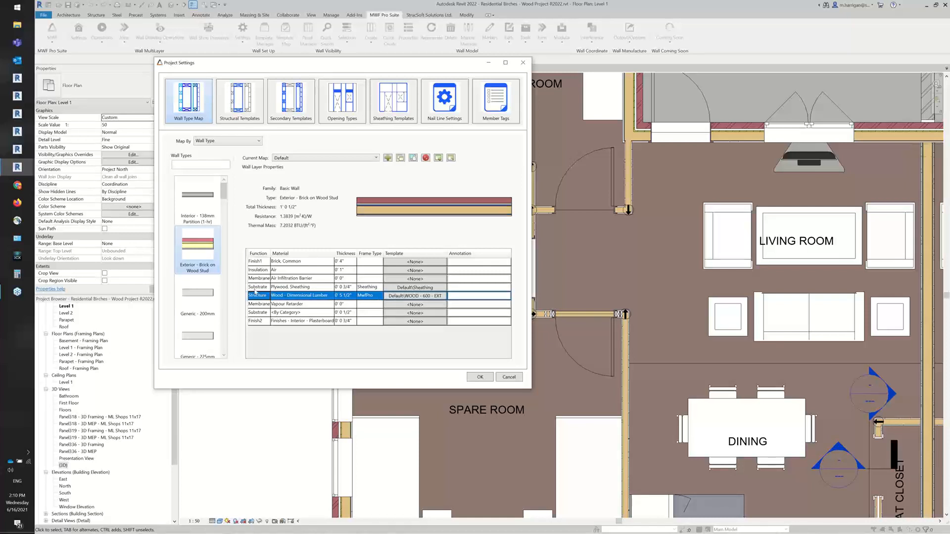
click(274, 288)
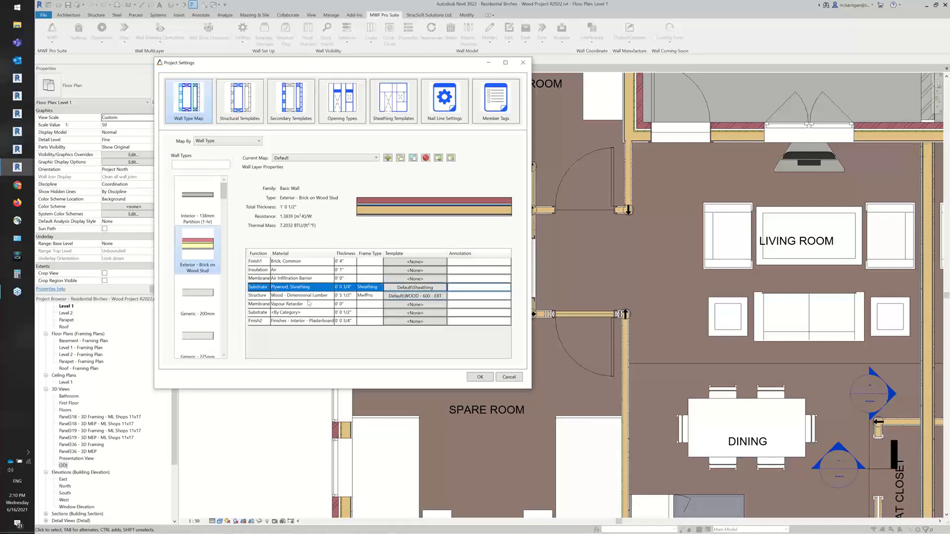
click(256, 305)
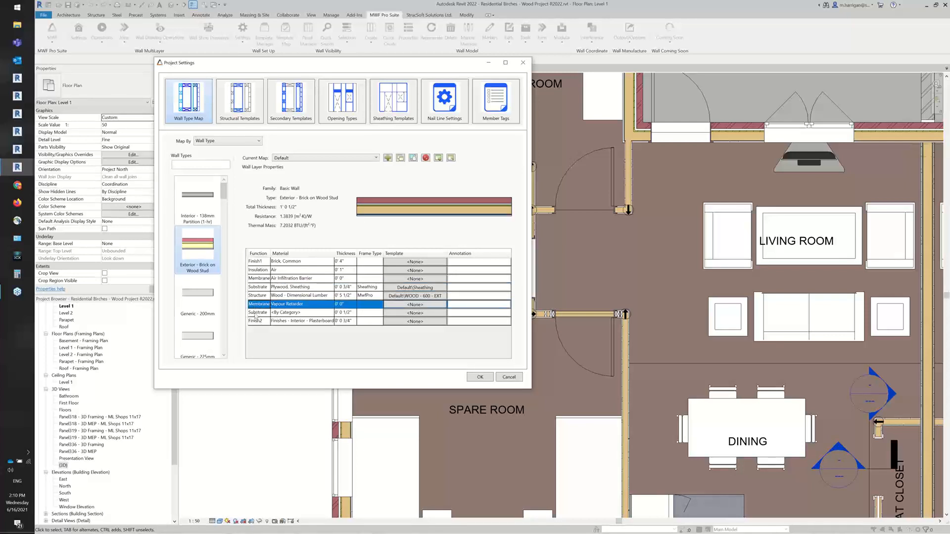
click(256, 313)
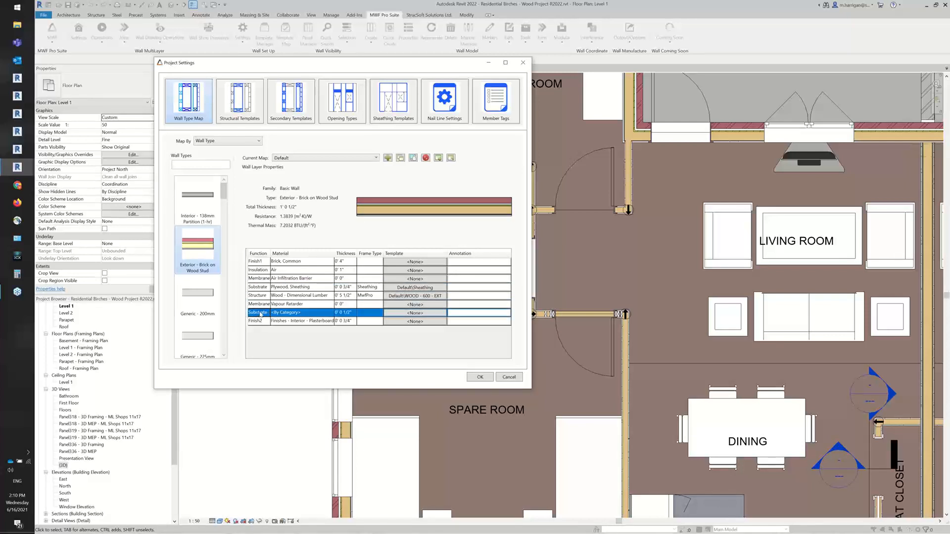
click(417, 317)
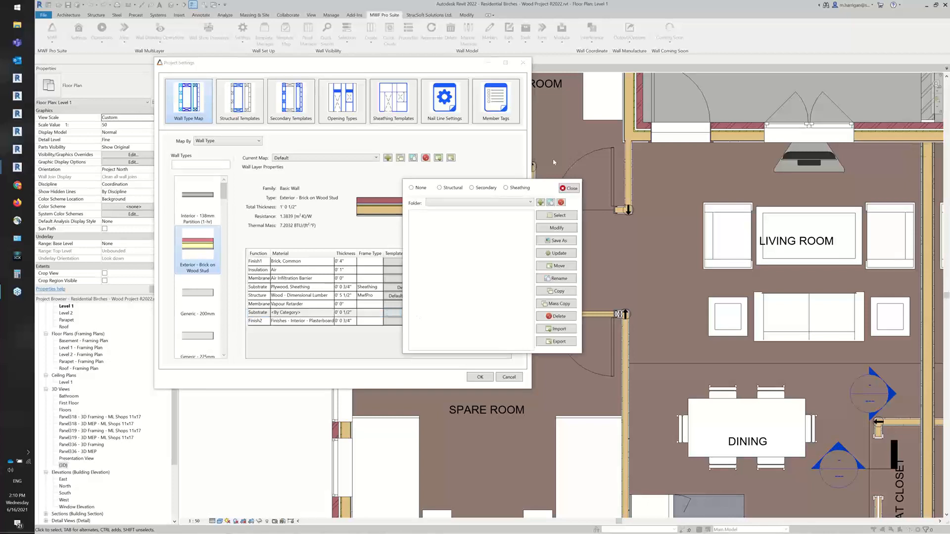
click(476, 189)
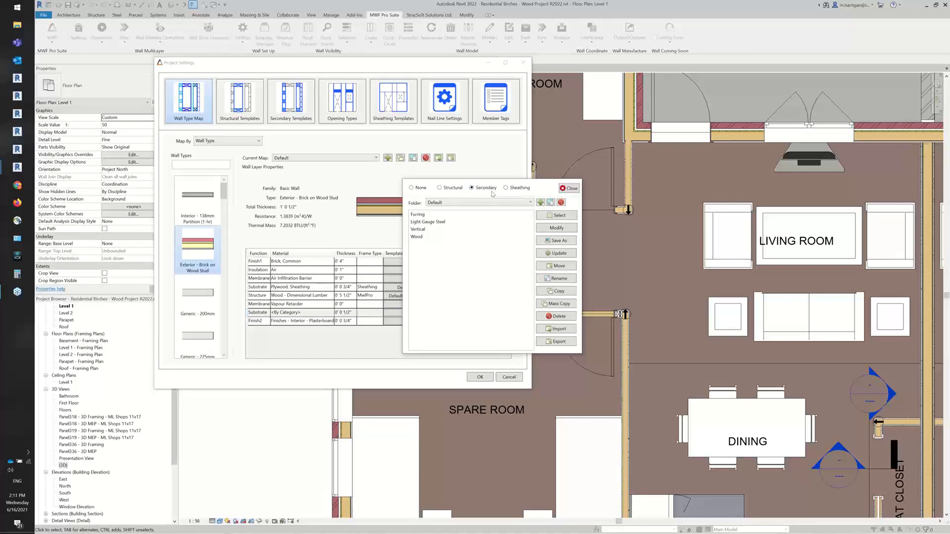
click(417, 230)
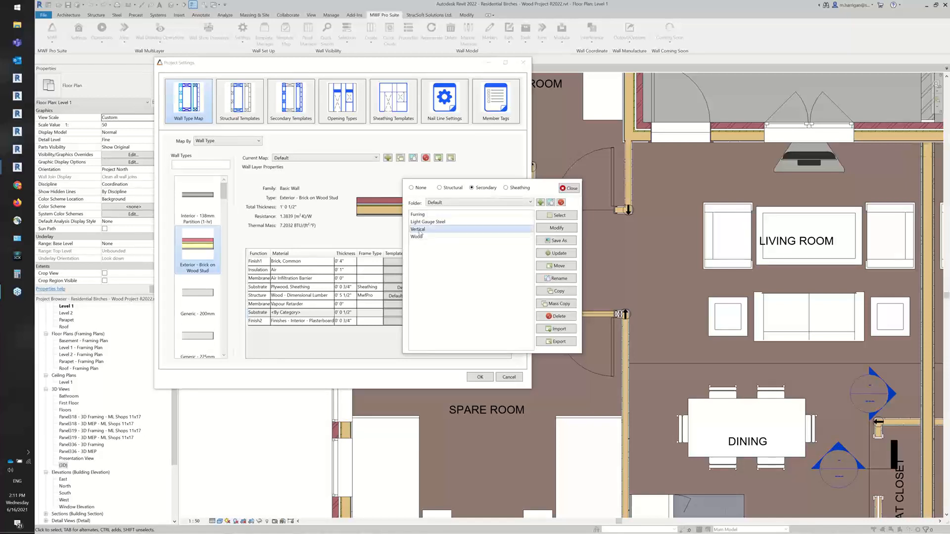
click(558, 219)
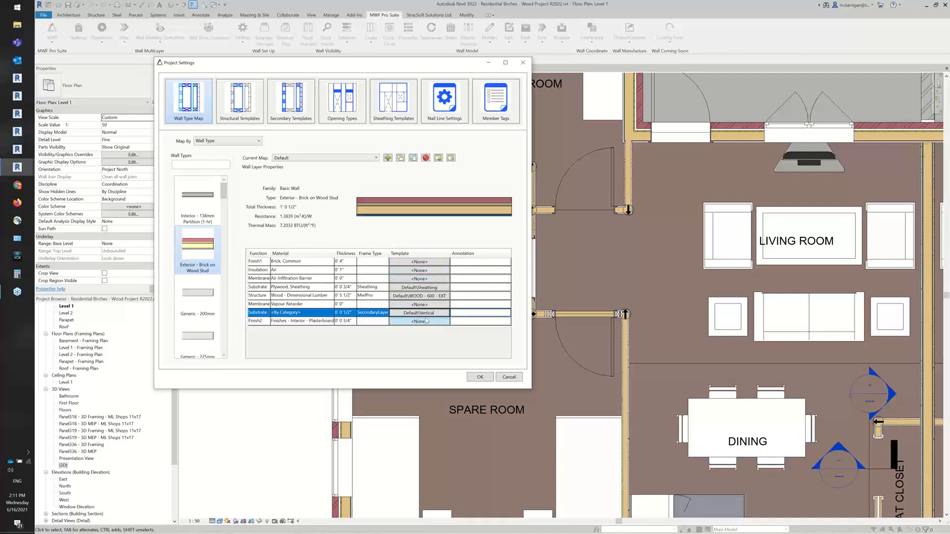
- Assign the secondary Default/Furring template to the 1/2" By Category substrate of the INTERIOR - 0A4 - WOOD - Tile Int-Bathroom wall type
click(225, 355)
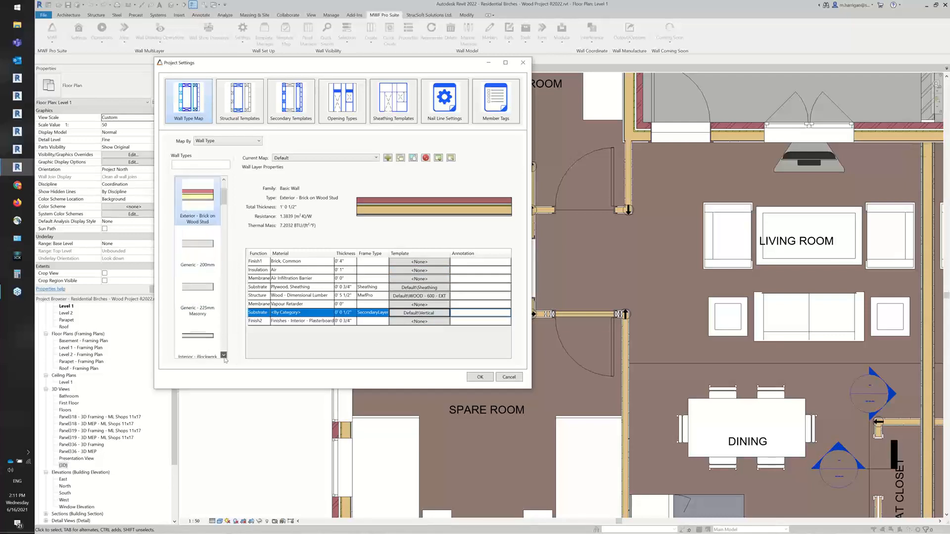
click(224, 356)
click(224, 356)
click(224, 357)
click(224, 356)
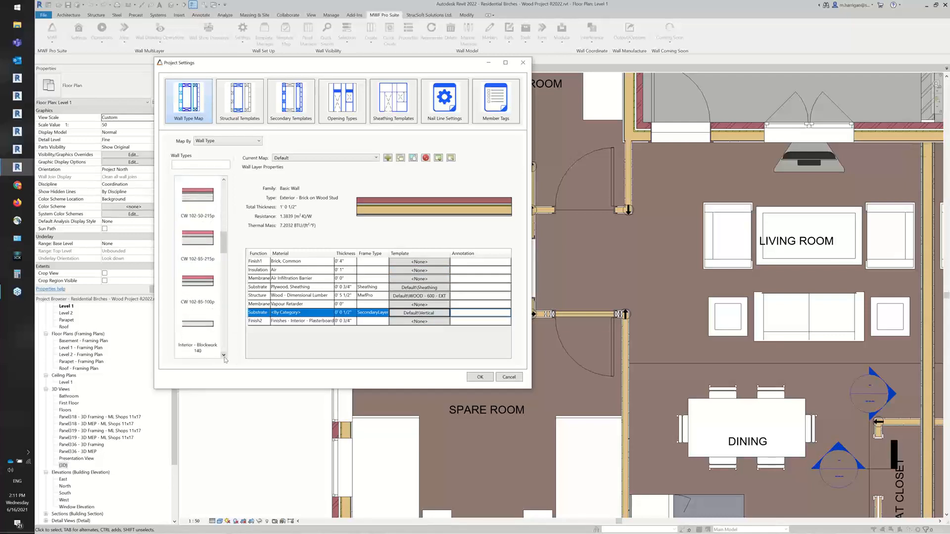
click(224, 357)
click(224, 357)
click(224, 356)
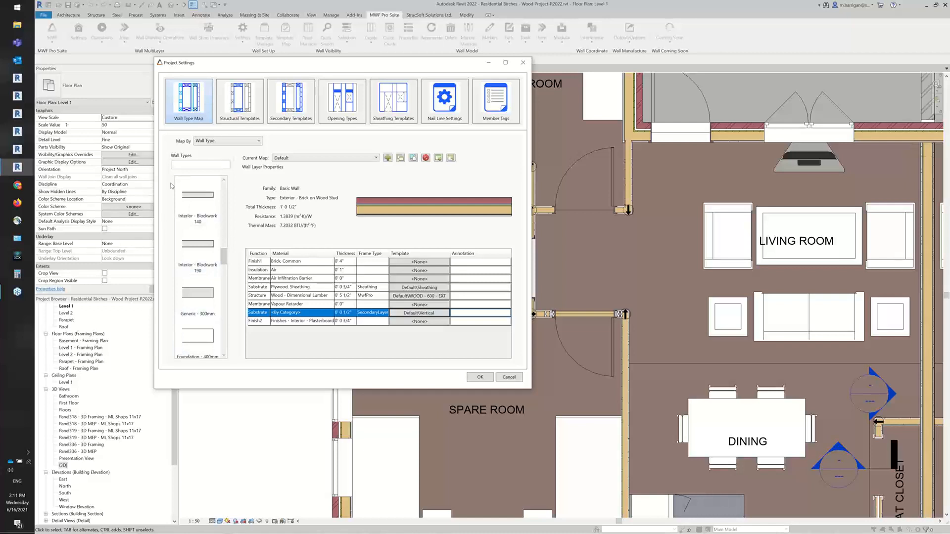
click(178, 163)
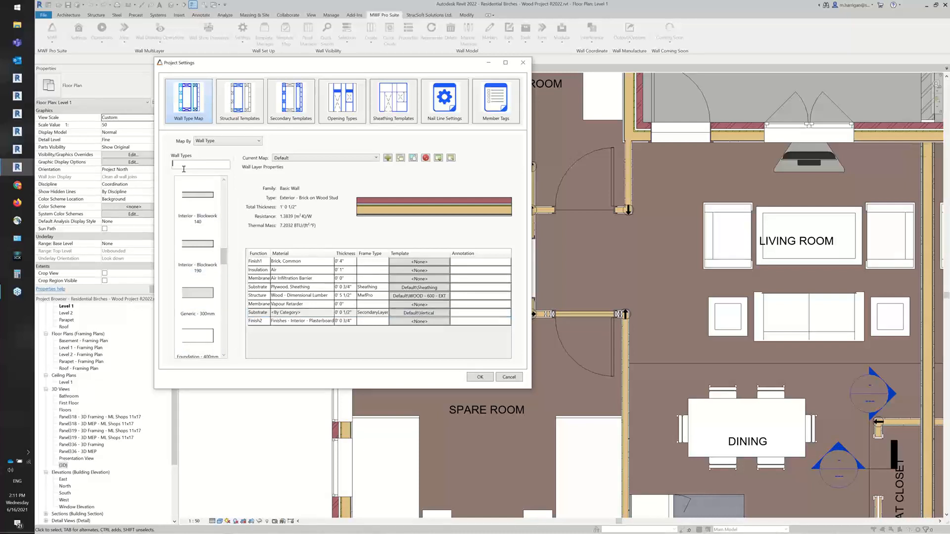
scroll(208, 282, down, 10)
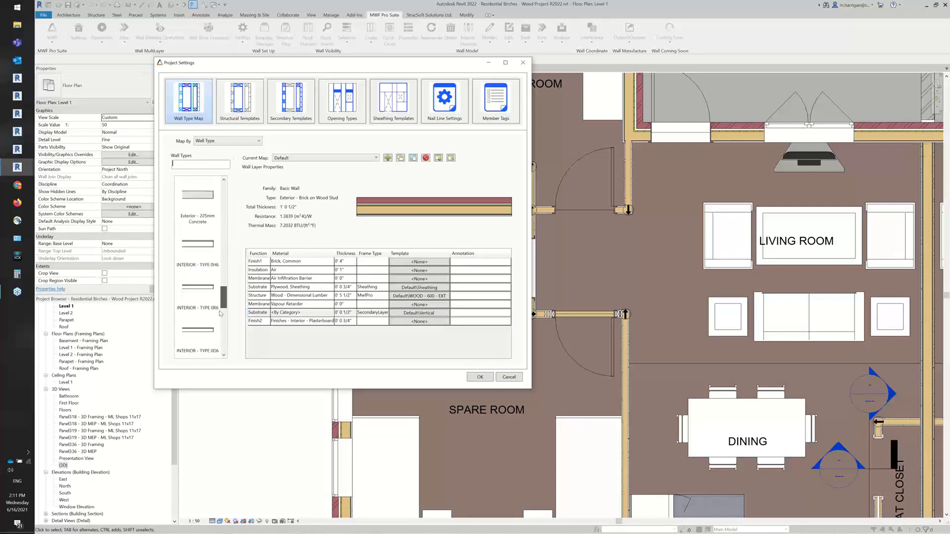
click(187, 292)
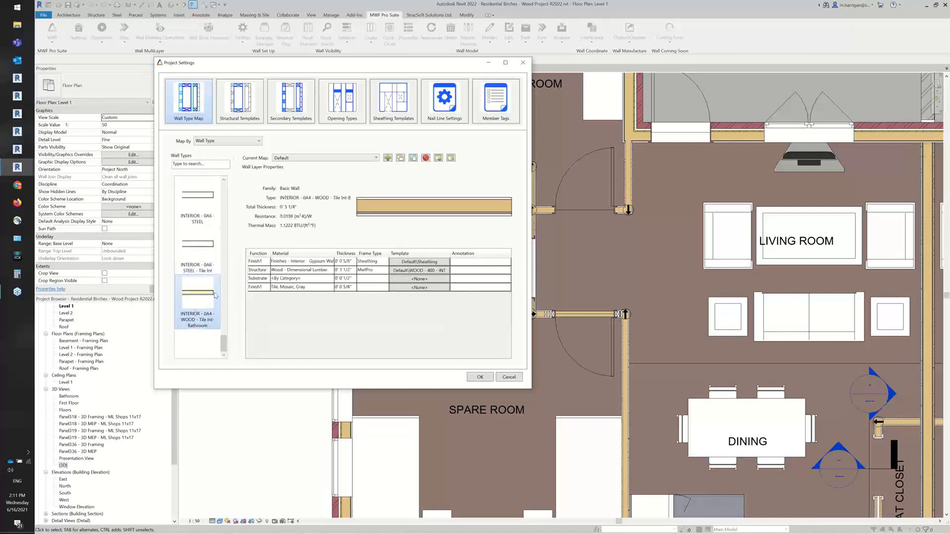
click(251, 261)
click(262, 271)
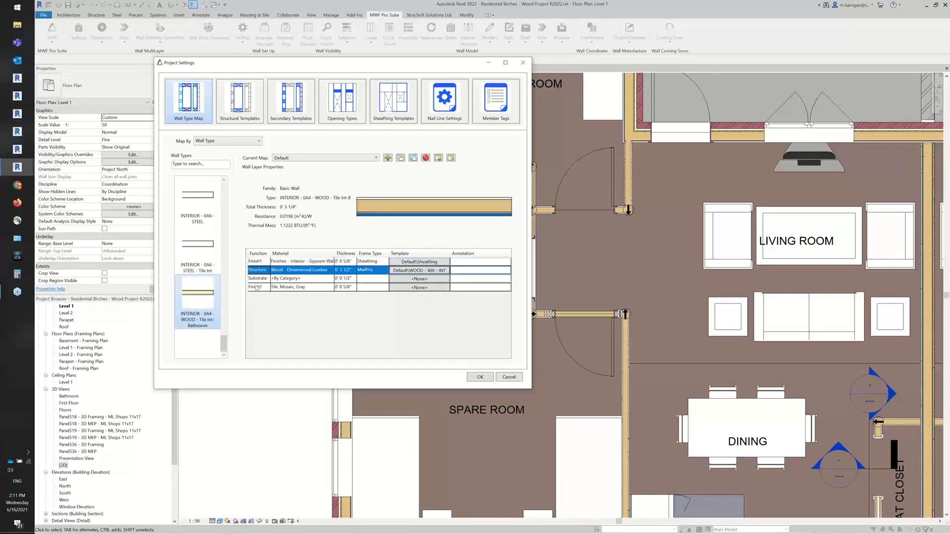
click(344, 278)
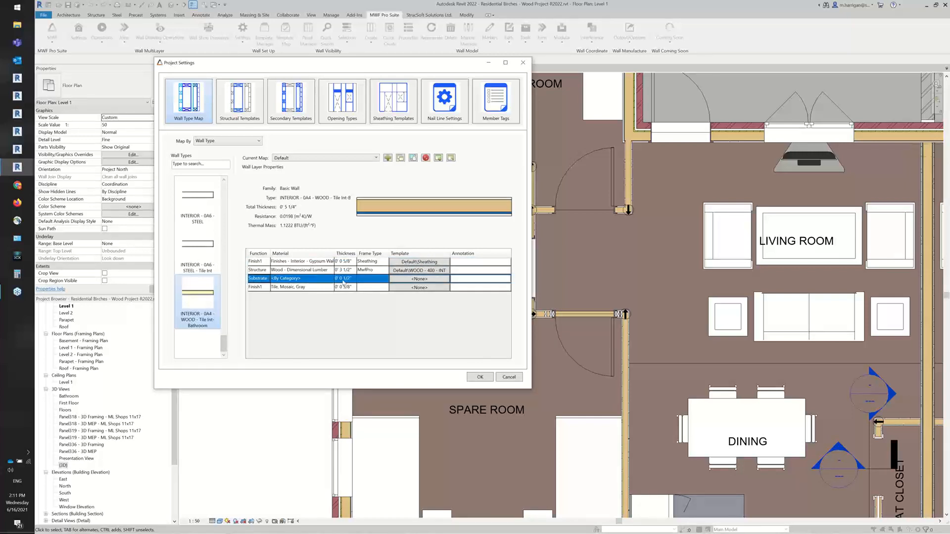
click(419, 279)
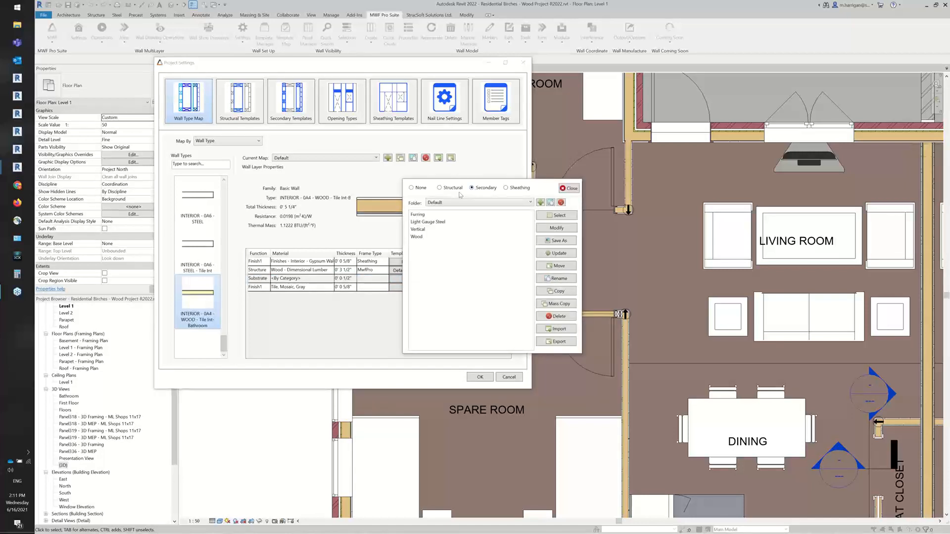
click(418, 214)
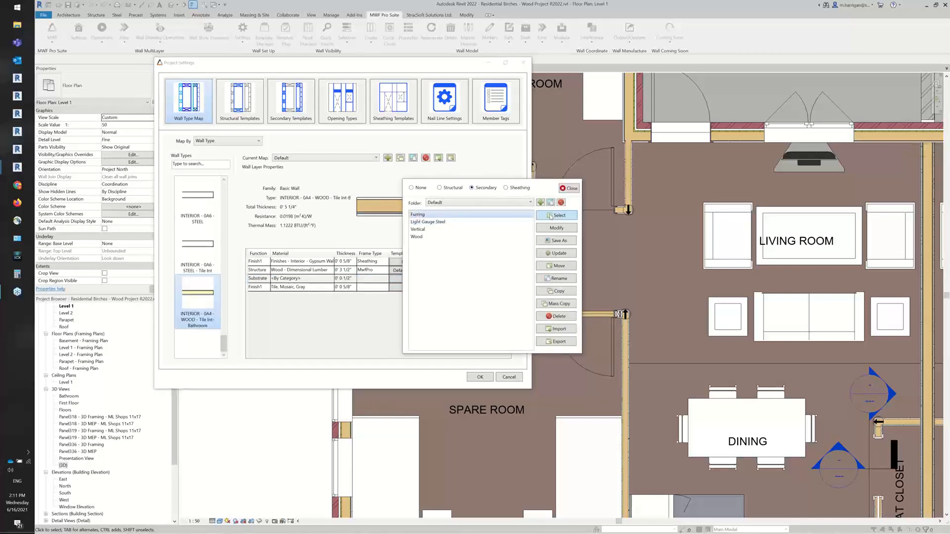
click(555, 215)
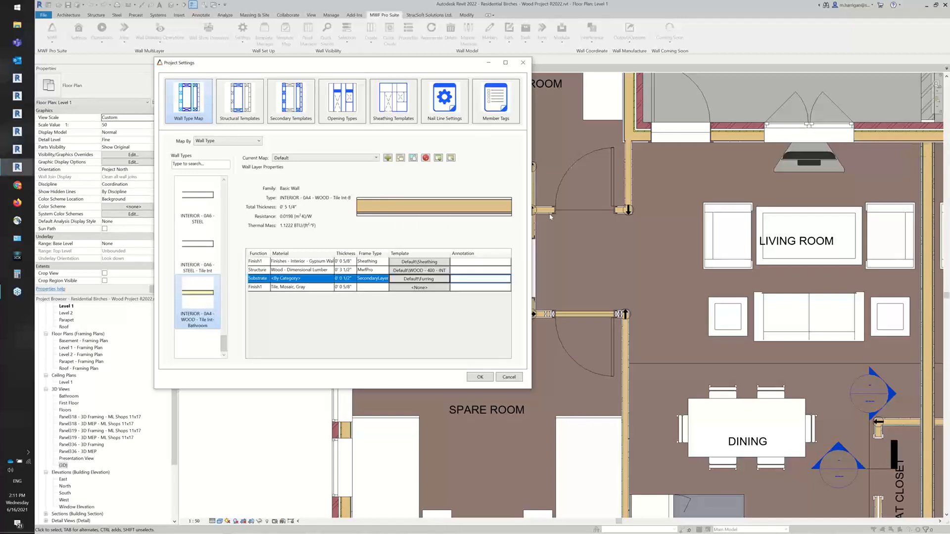
- Check the layer templates of the INTERIOR - 0A4 - WOOD - Tile Int wall type and accept the project settings
click(224, 180)
click(223, 180)
click(223, 180)
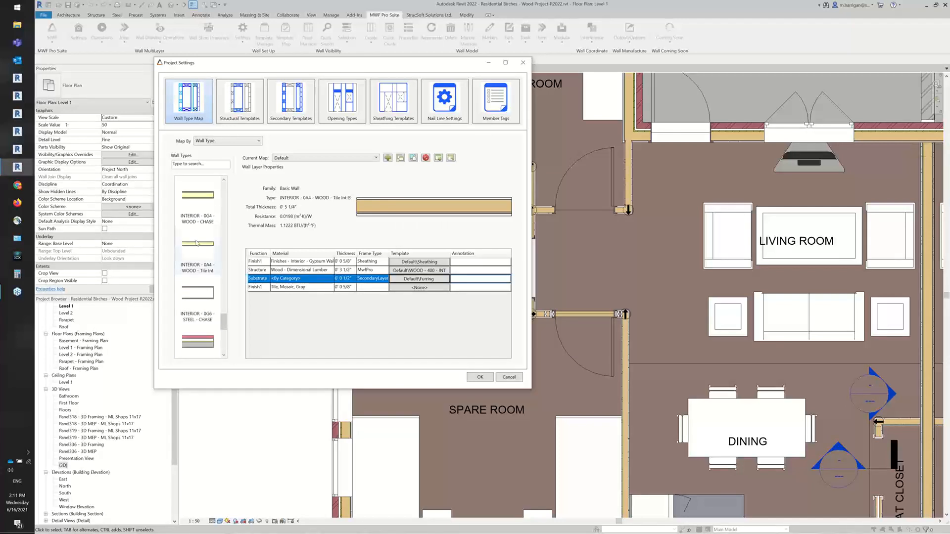
click(197, 243)
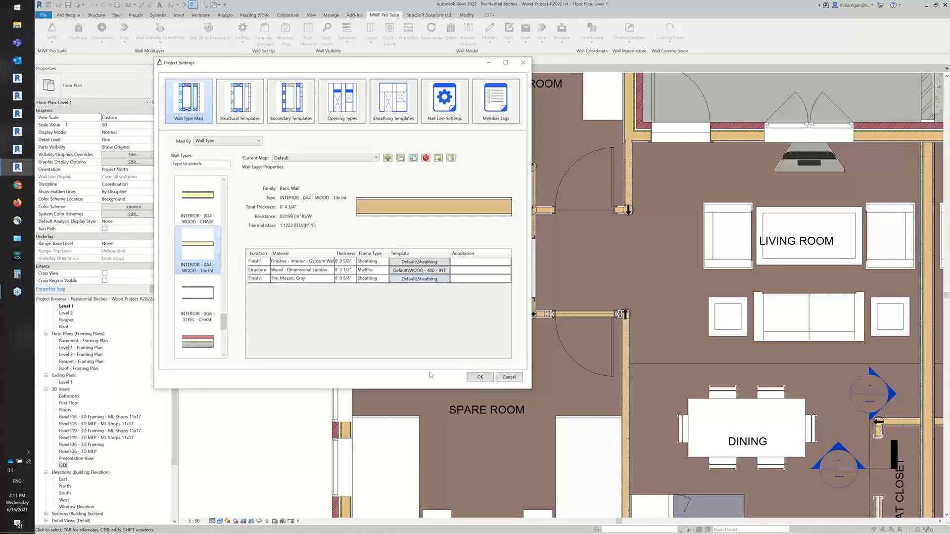
click(479, 377)
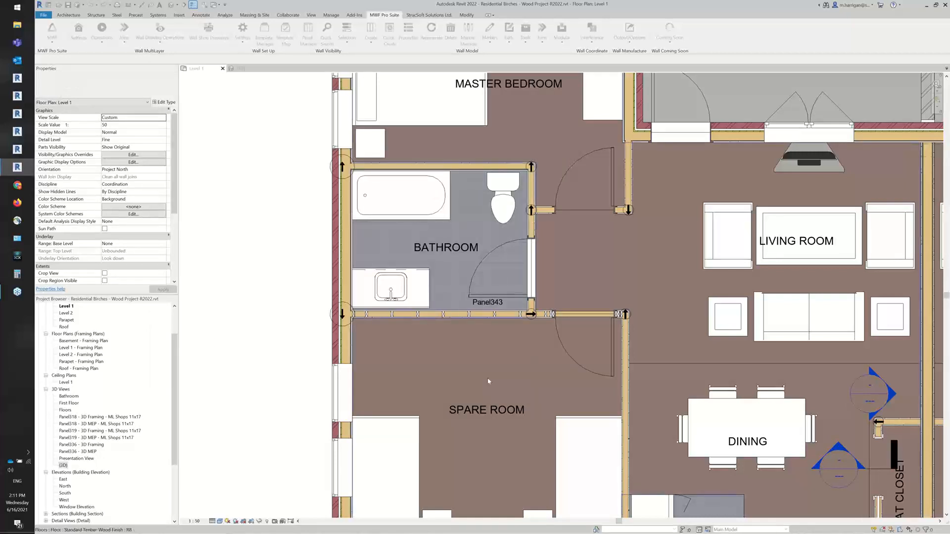
- Frame the bathroom's exterior wall, the wall shared with the master bedroom and the door wall using their mapped templates
click(332, 262)
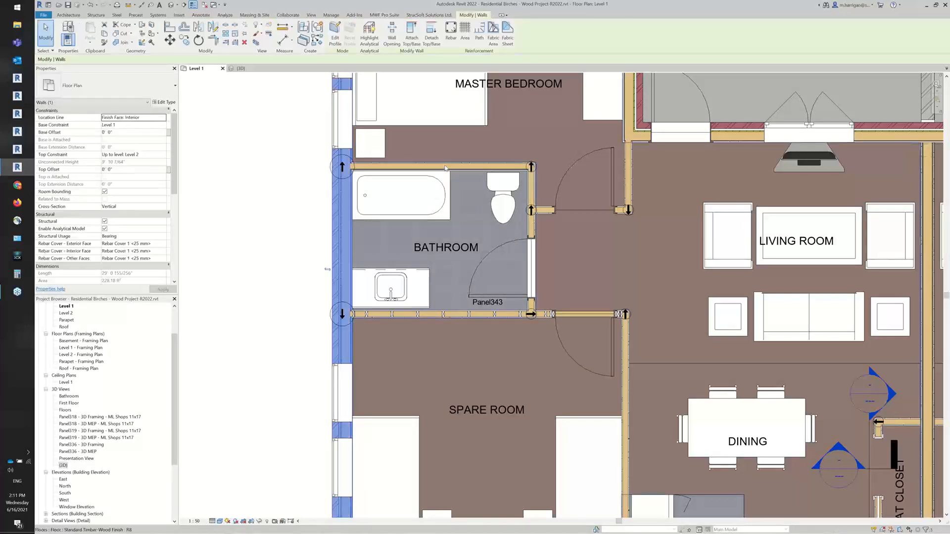
key(super)
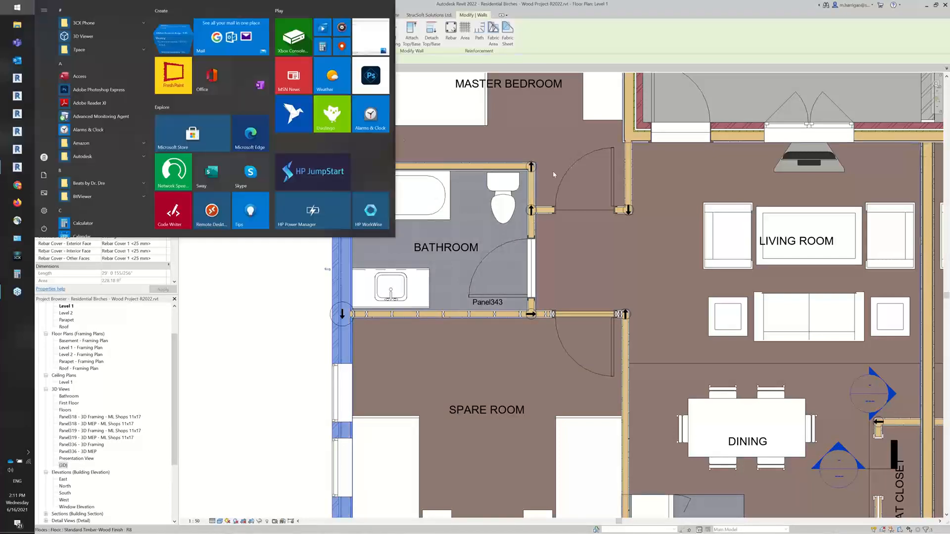
click(527, 150)
click(522, 143)
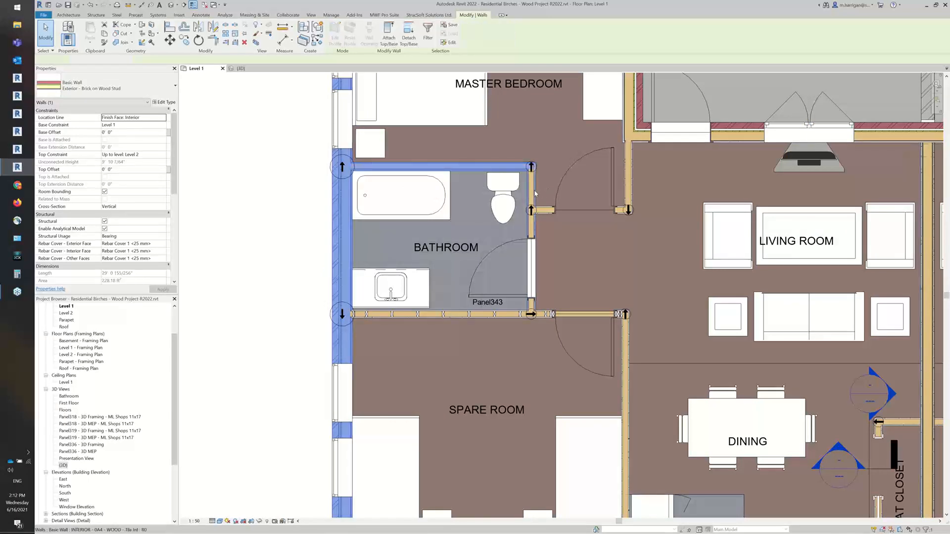
ctrl+click(524, 167)
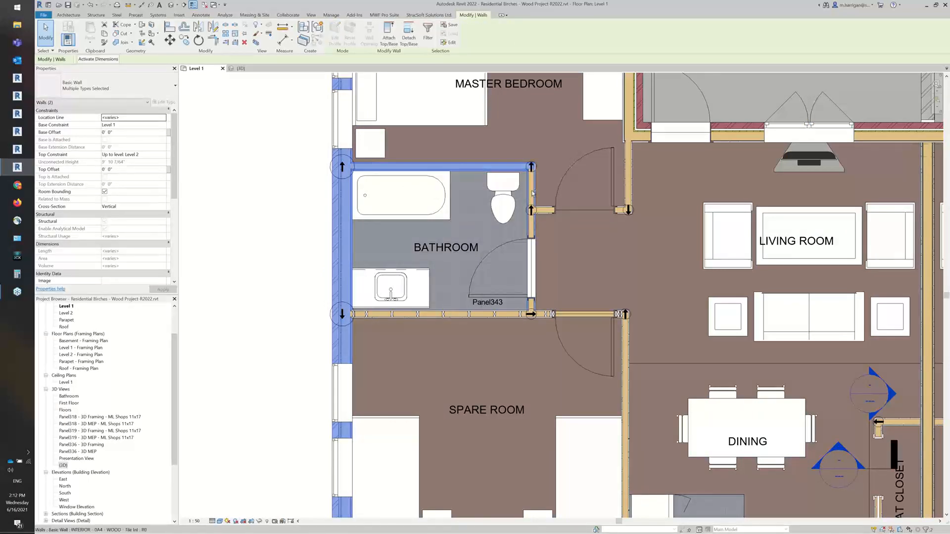
ctrl+click(532, 192)
click(384, 15)
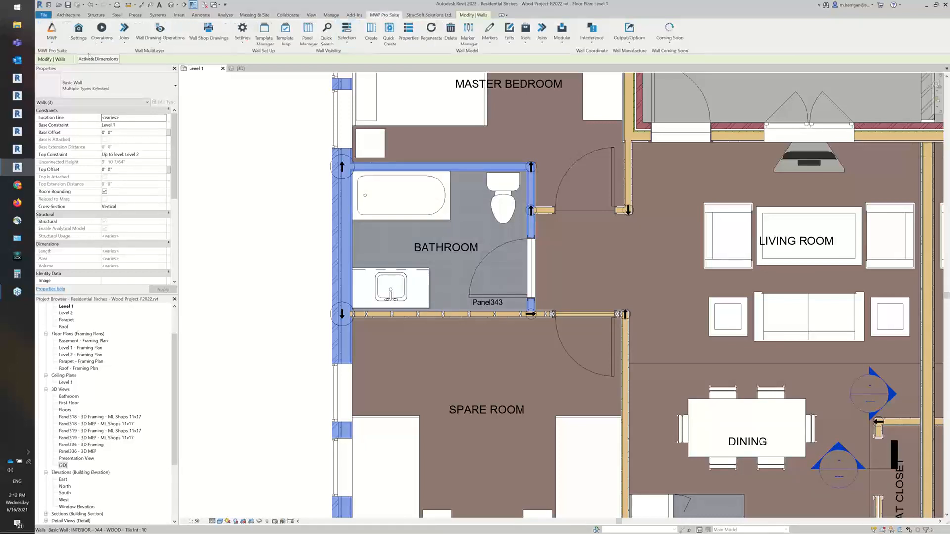
click(101, 34)
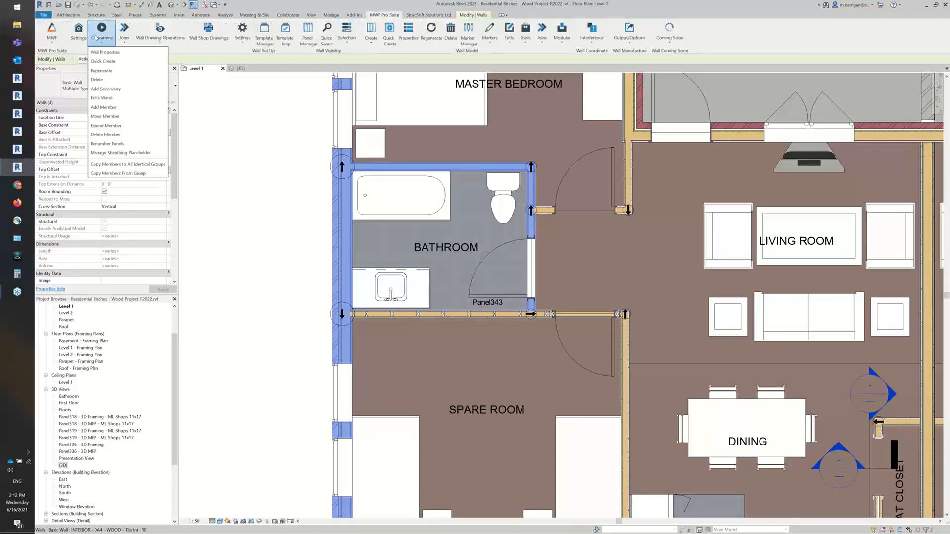
click(107, 70)
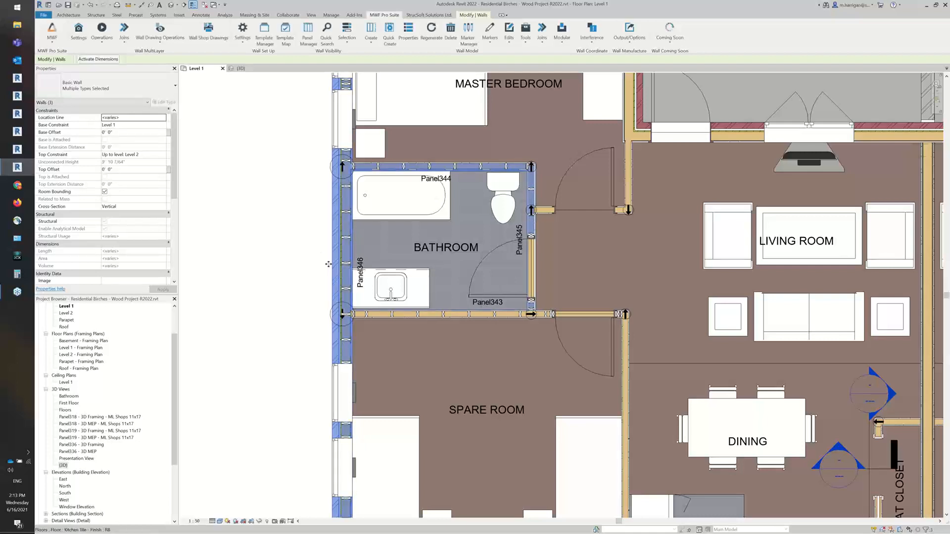
- Examine the studs, strapping and sheathing layers of the newly framed bathroom walls in the Level 1 plan
key(Escape)
scroll(354, 265, up, 6)
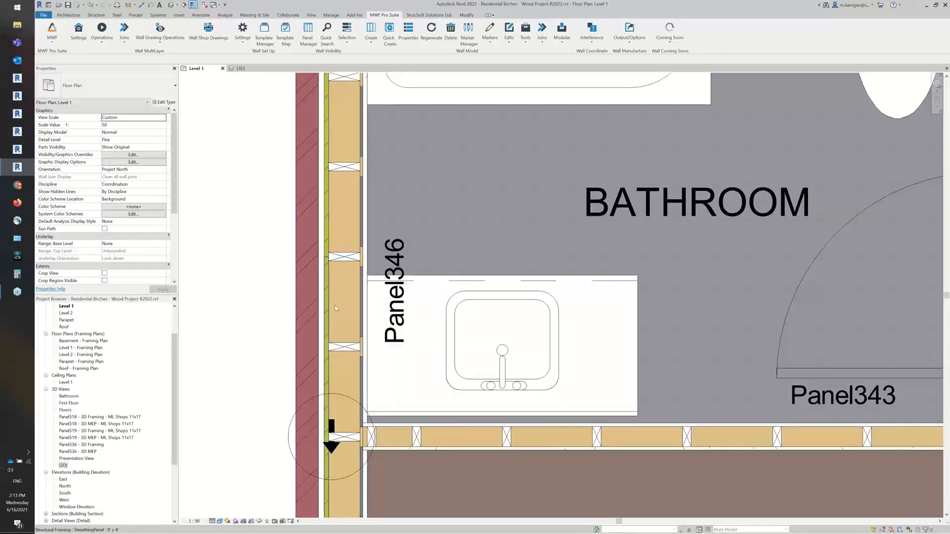
scroll(374, 460, down, 5)
middle_drag(429, 262, 374, 460)
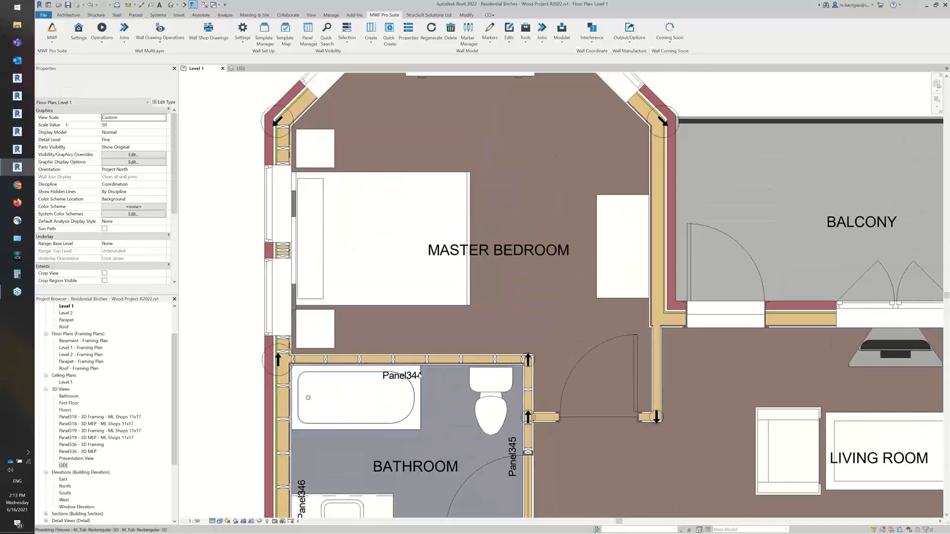
scroll(402, 381, up, 5)
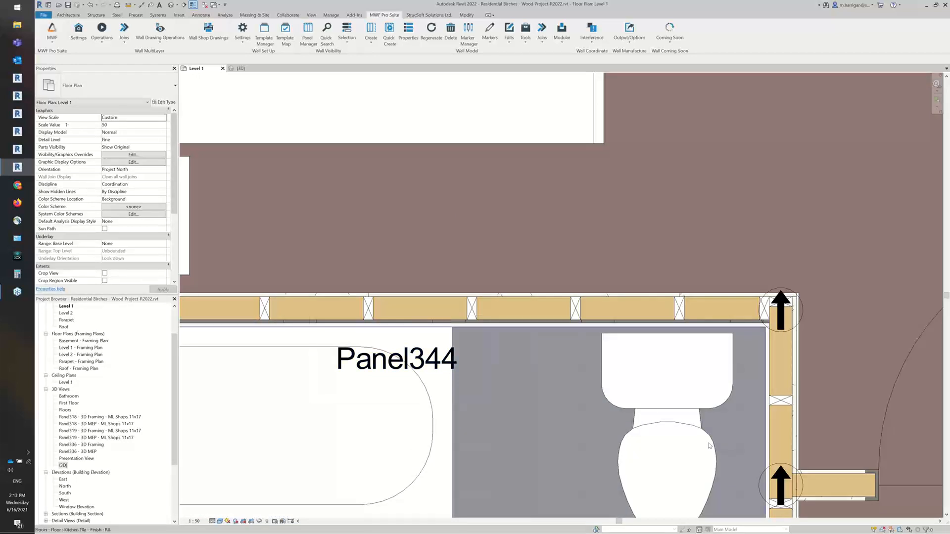
middle_drag(601, 393, 431, 207)
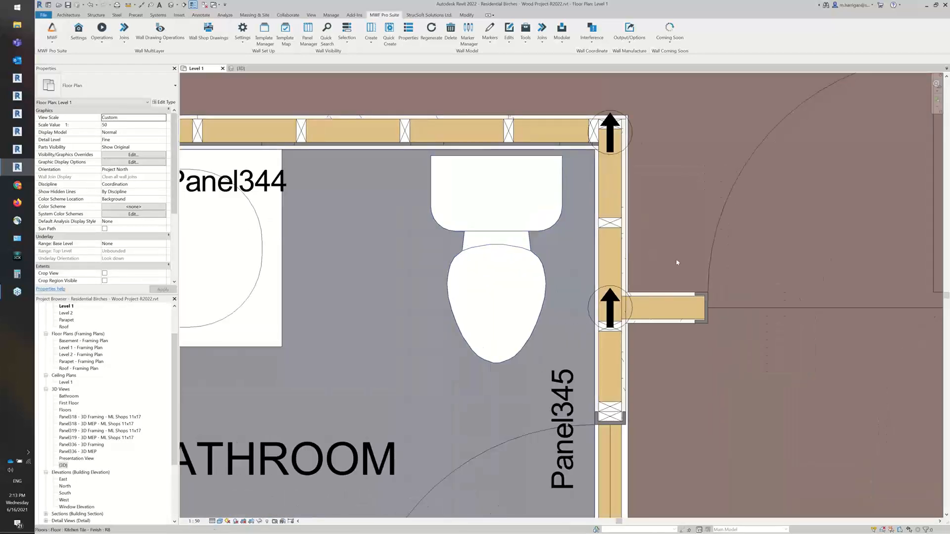
scroll(557, 268, down, 2)
scroll(557, 268, down, 3)
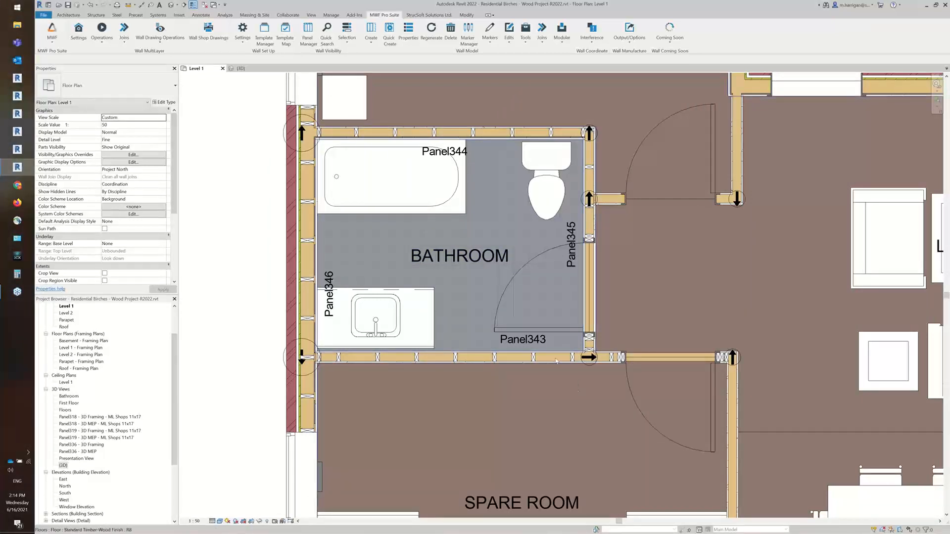
- Run Add Secondary on the already framed wall between the bathroom and the spare room
scroll(556, 360, up, 2)
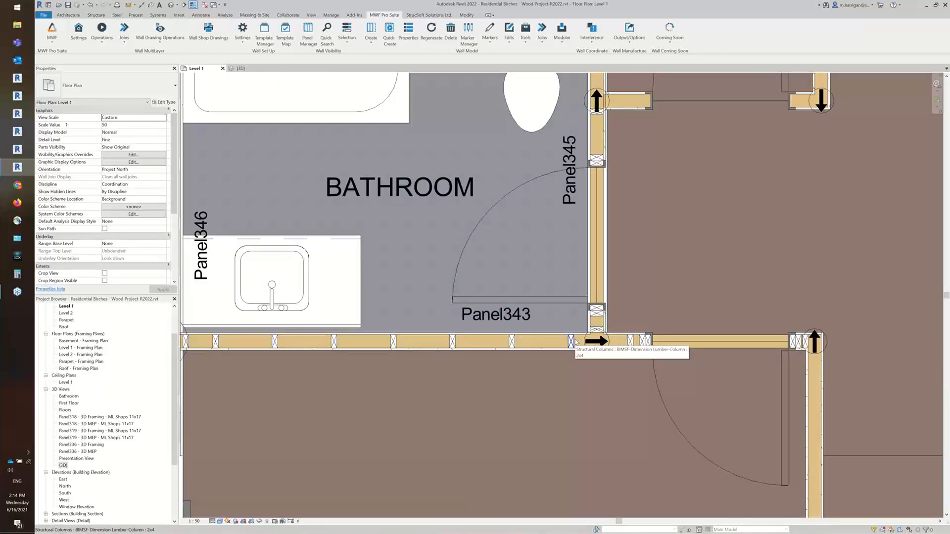
click(554, 352)
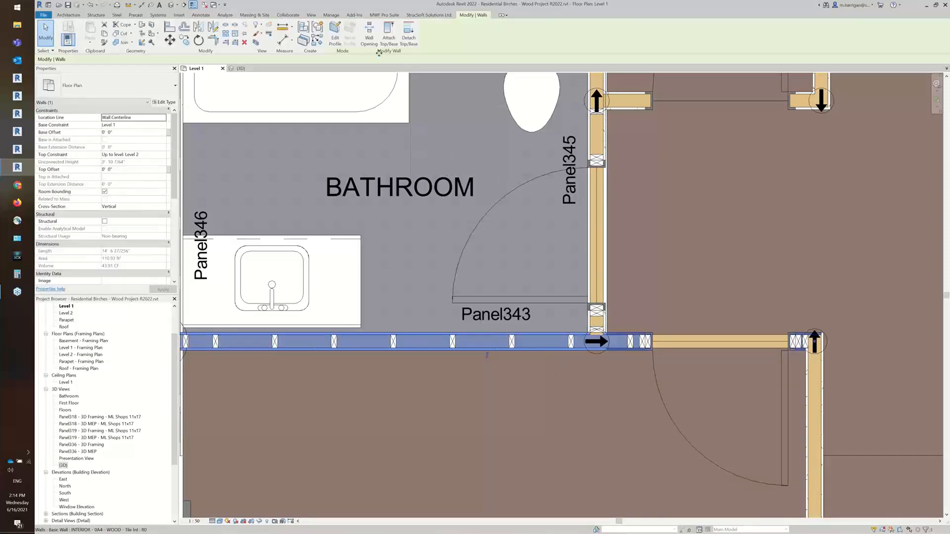
click(384, 16)
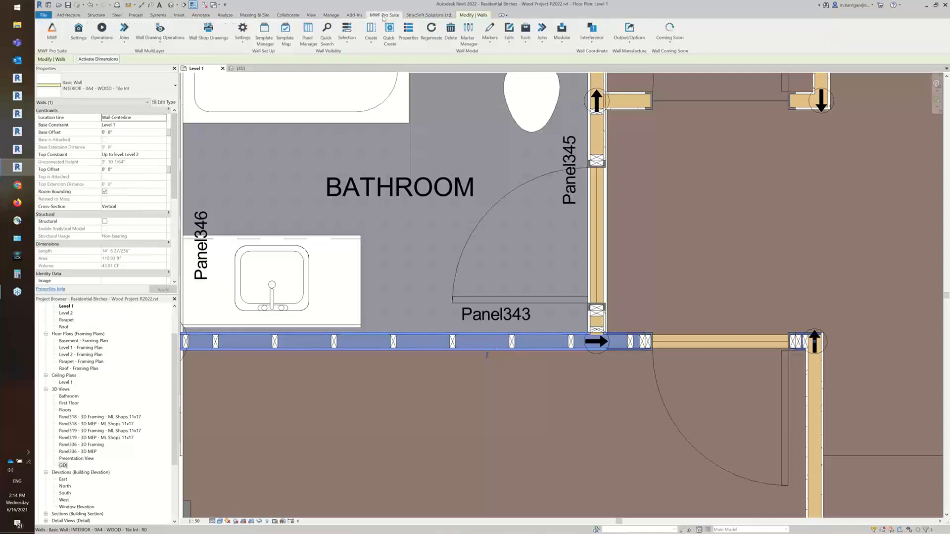
click(102, 40)
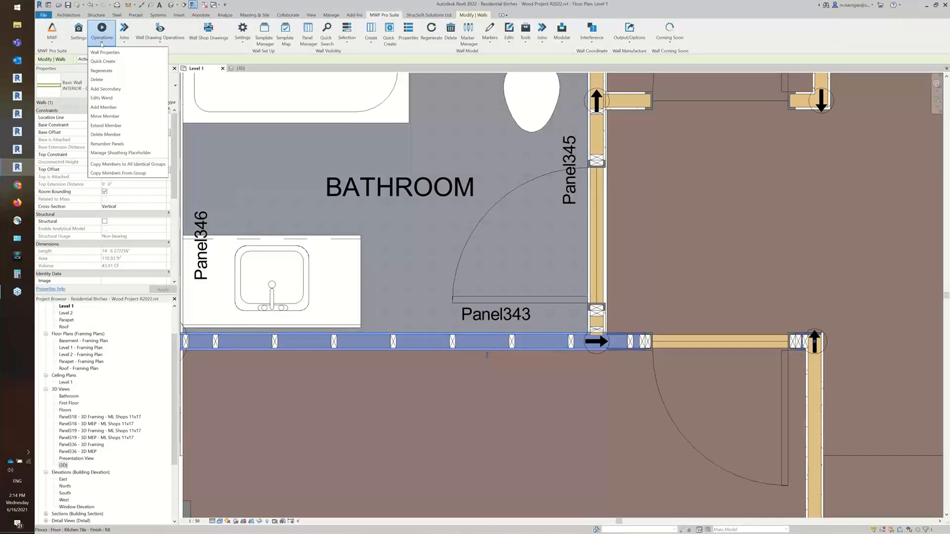
click(107, 89)
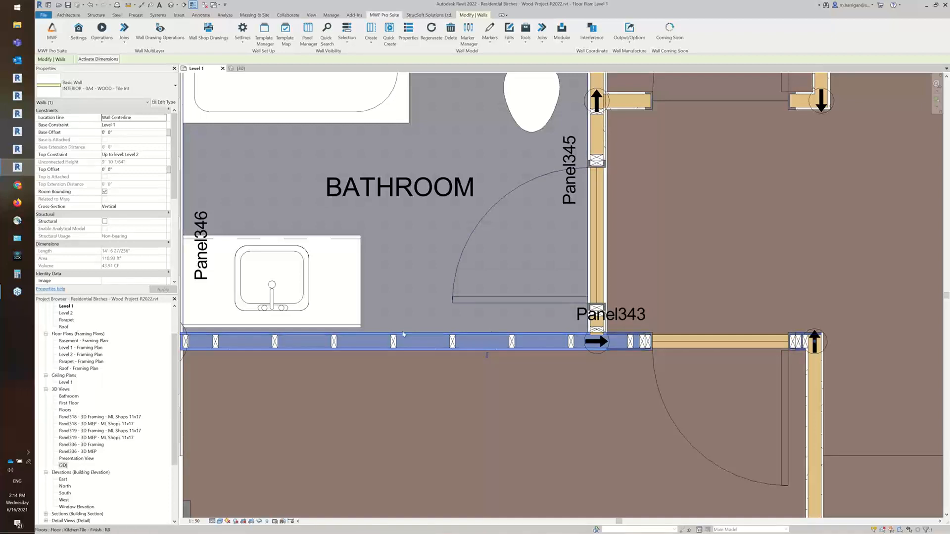
- In the wall properties of Panel343, assign the Default sheathing template named Sheathing to the Tile, Mosaic, Gray layer
click(102, 35)
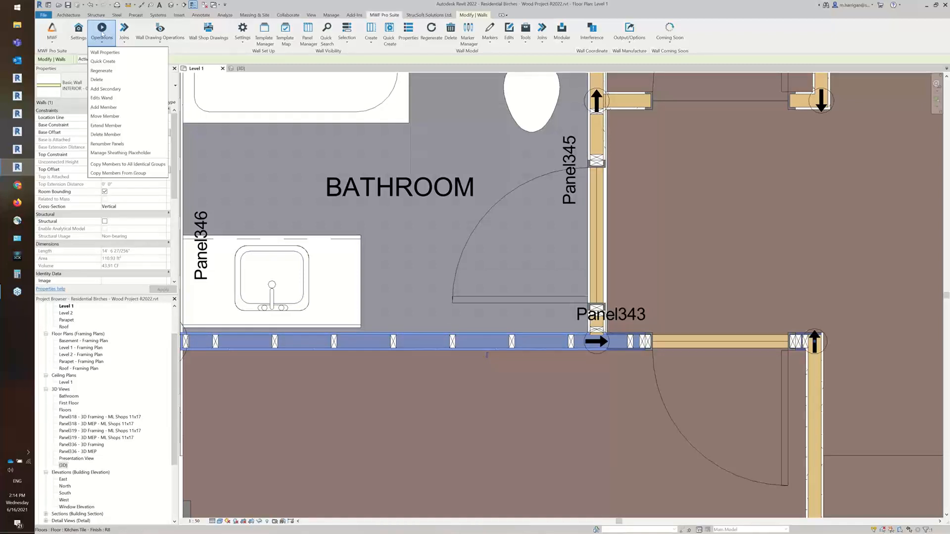
click(111, 57)
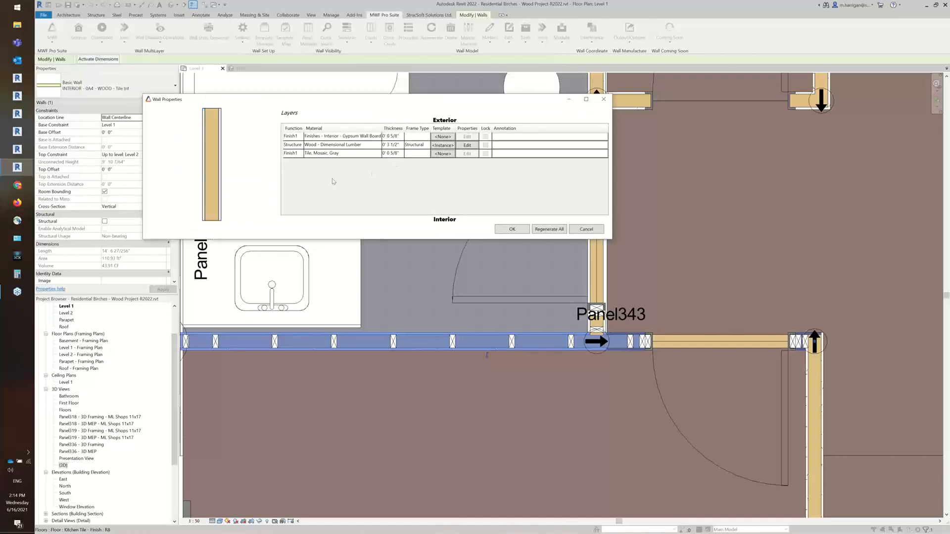
click(296, 153)
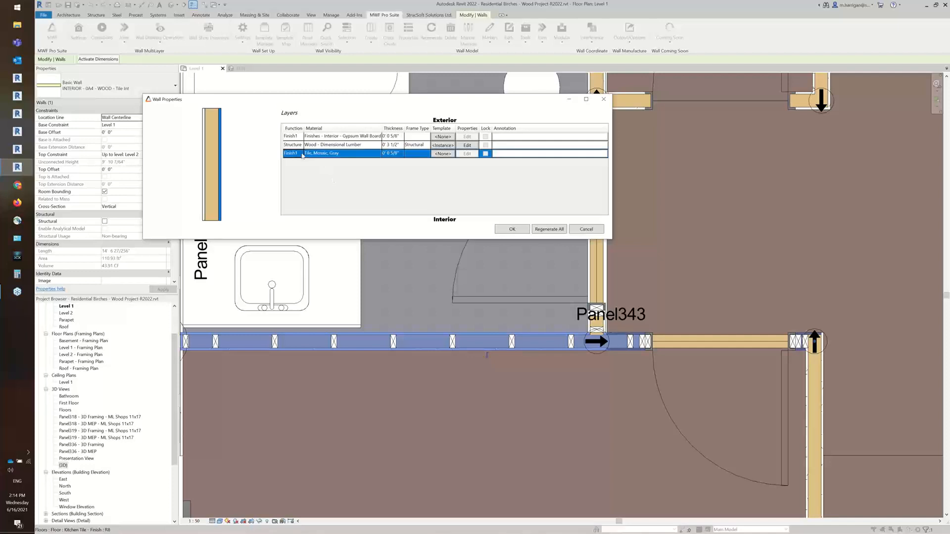
click(453, 155)
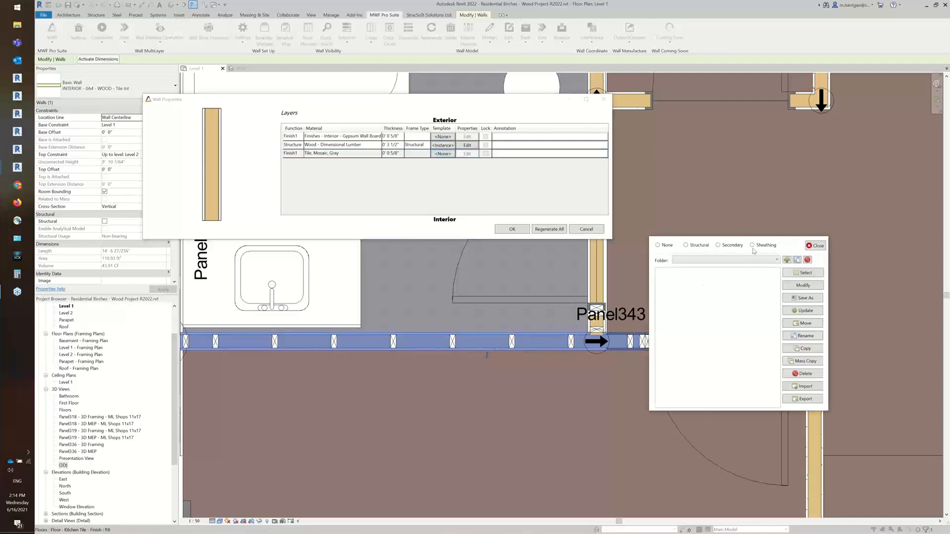
click(752, 245)
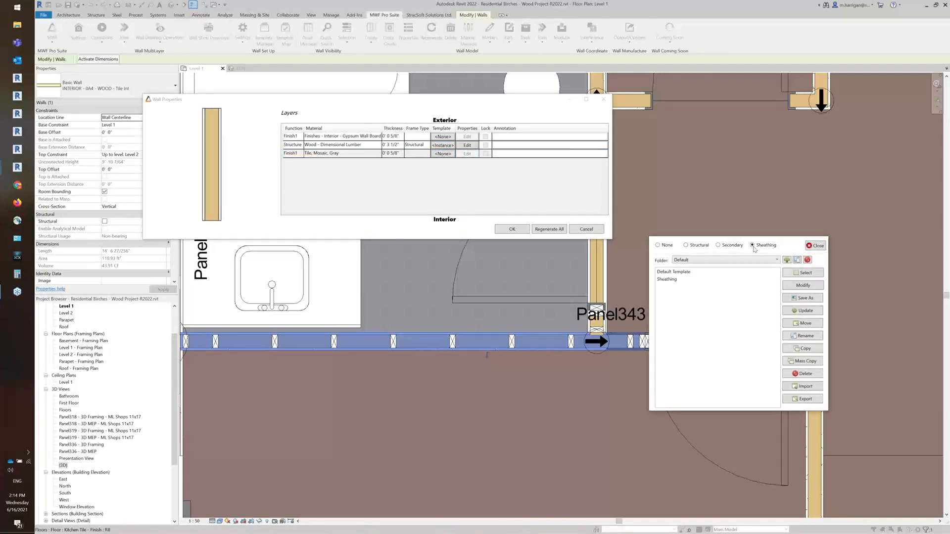
click(673, 280)
click(803, 273)
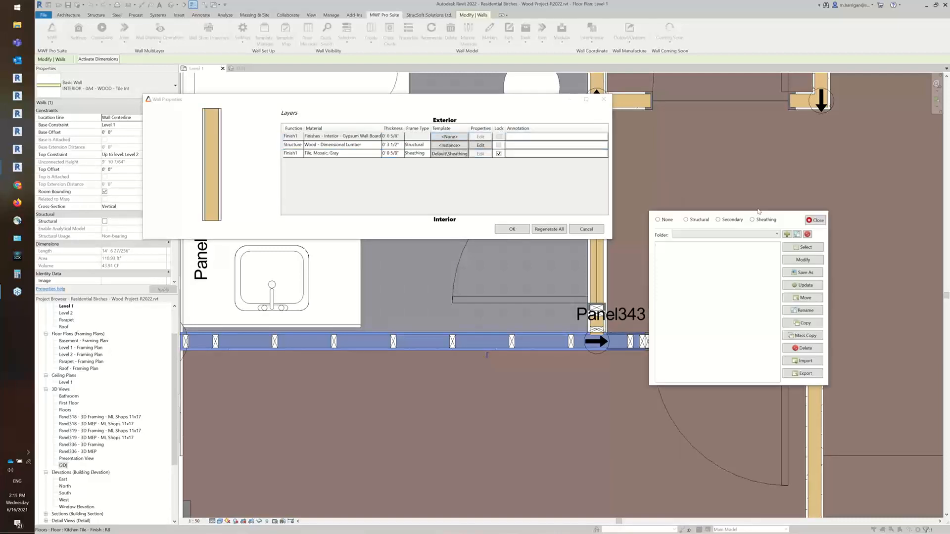
- Assign the same Default sheathing template to the Finishes - Interior - Gypsum Wall Board layer
click(752, 219)
click(678, 254)
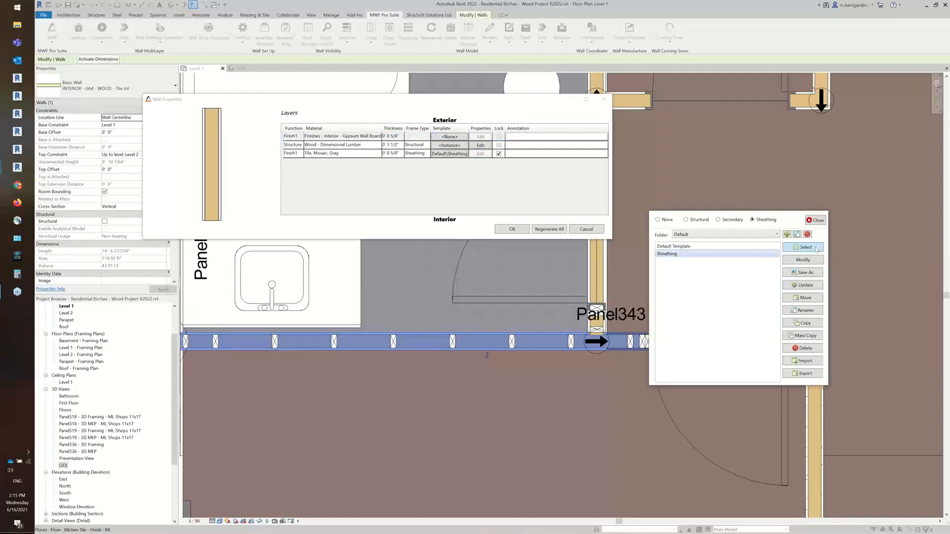
click(815, 249)
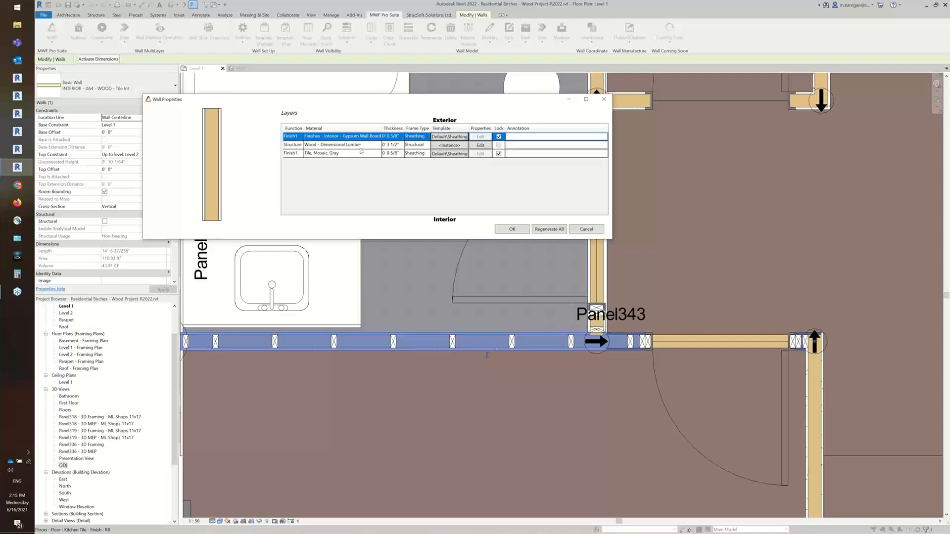
- Unlock the Tile, Mosaic, Gray layer from its template and view its instance sheathing settings without changing them
click(499, 154)
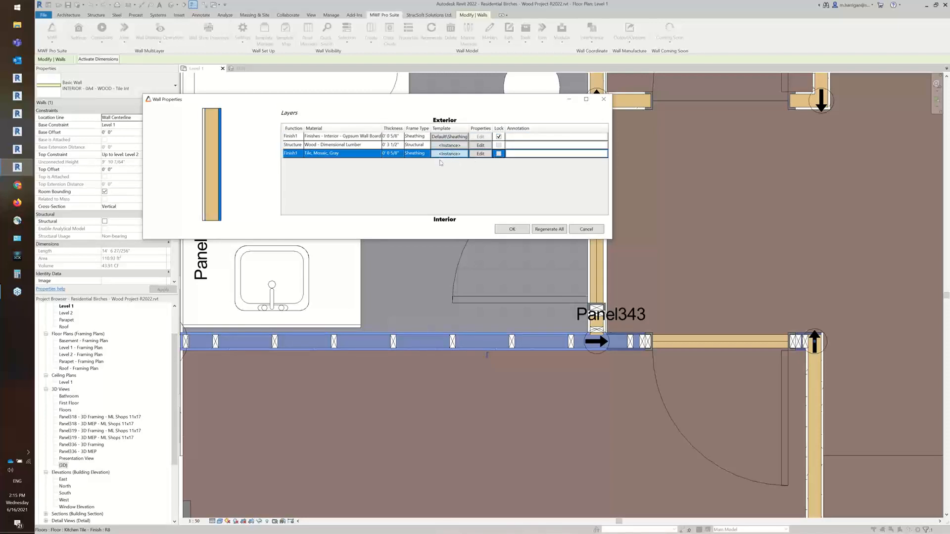
click(480, 154)
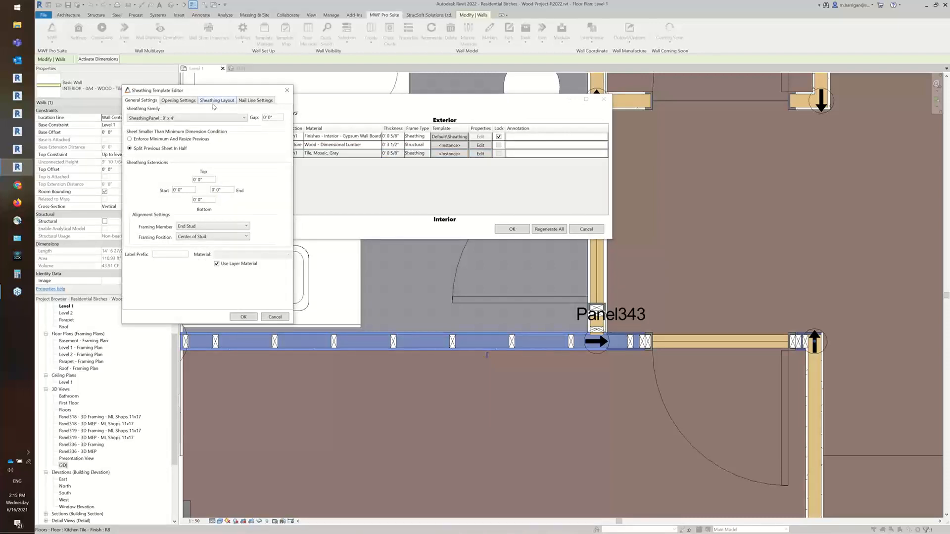
click(286, 90)
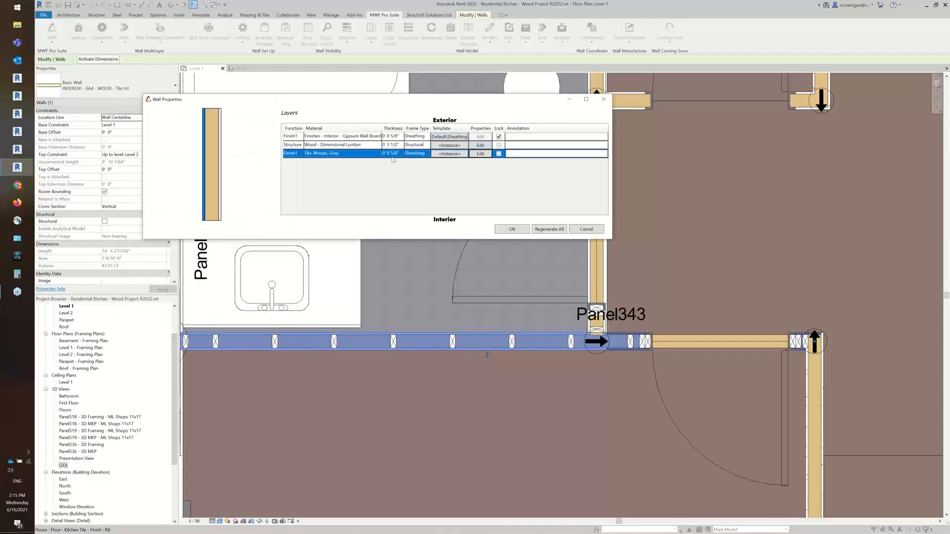
- Reassign the Default sheathing template to the unlocked Tile, Mosaic, Gray layer and accept the wall properties
click(450, 154)
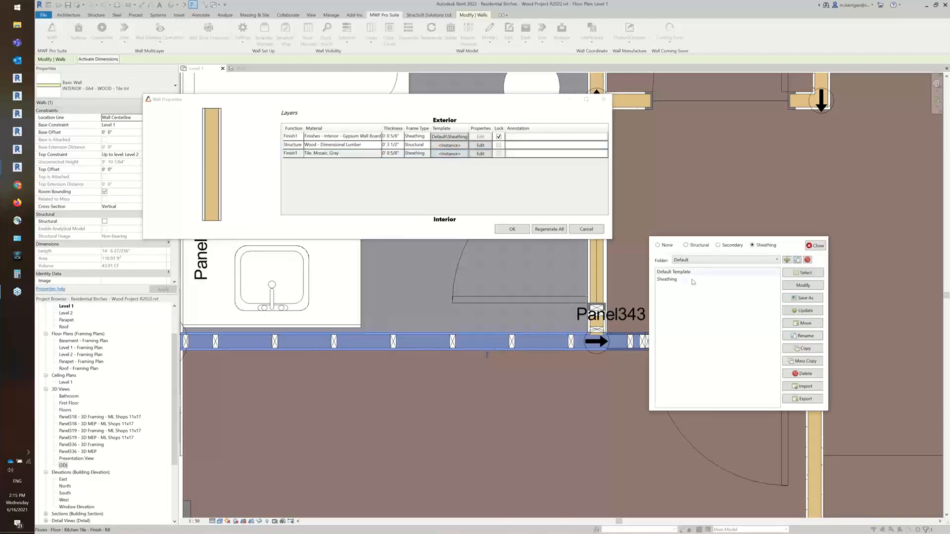
click(667, 279)
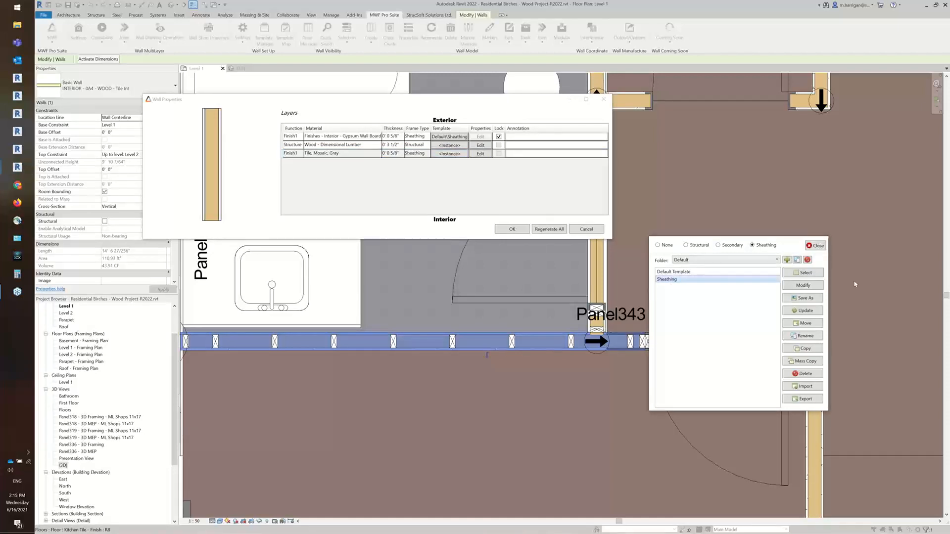
click(803, 273)
click(512, 229)
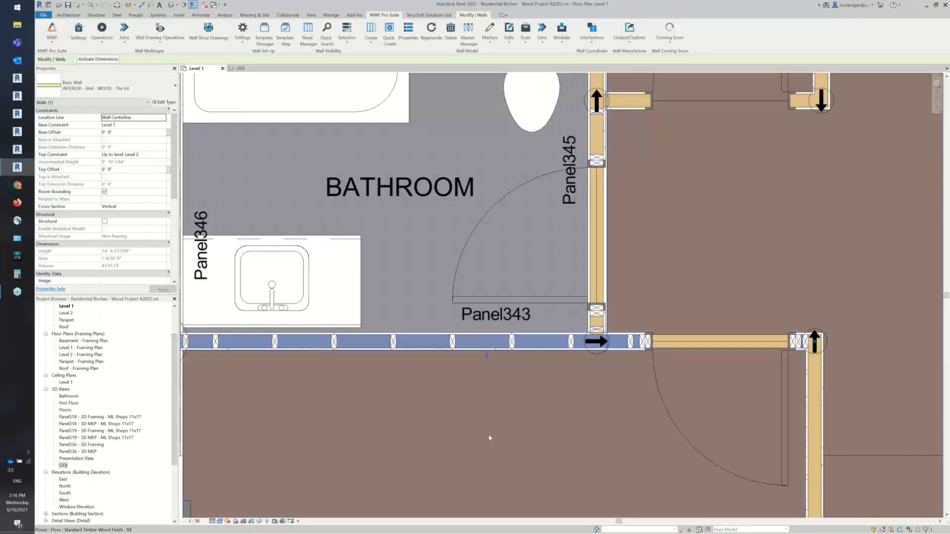
- Inspect the sheathing on both faces of the bathroom/spare room wall in plan, and open the default 3D view
click(561, 354)
scroll(522, 335, up, 5)
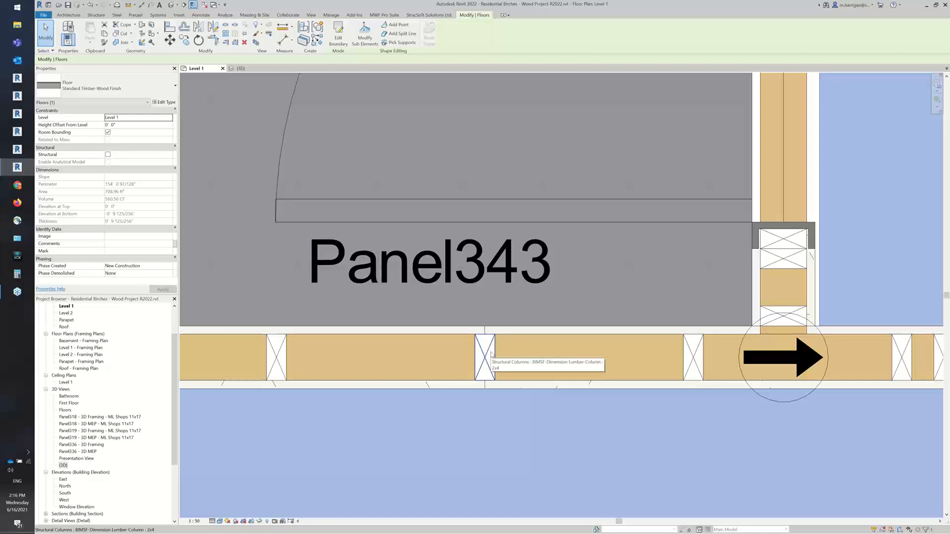
key(Escape)
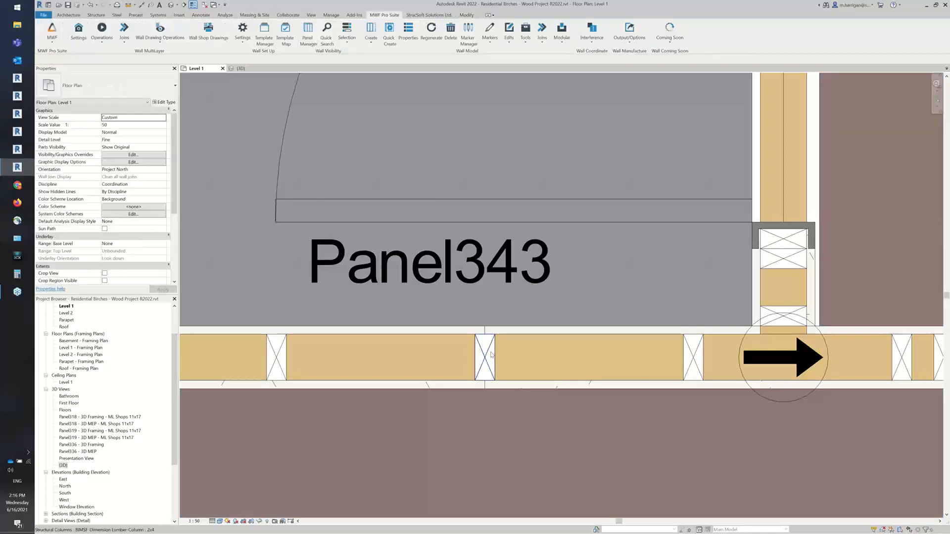
scroll(490, 354, down, 3)
scroll(488, 352, down, 4)
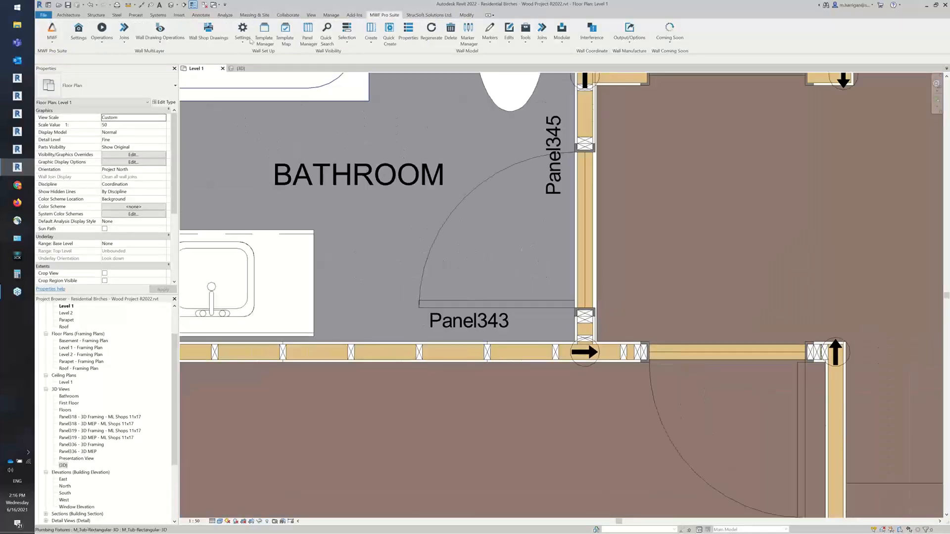
click(245, 69)
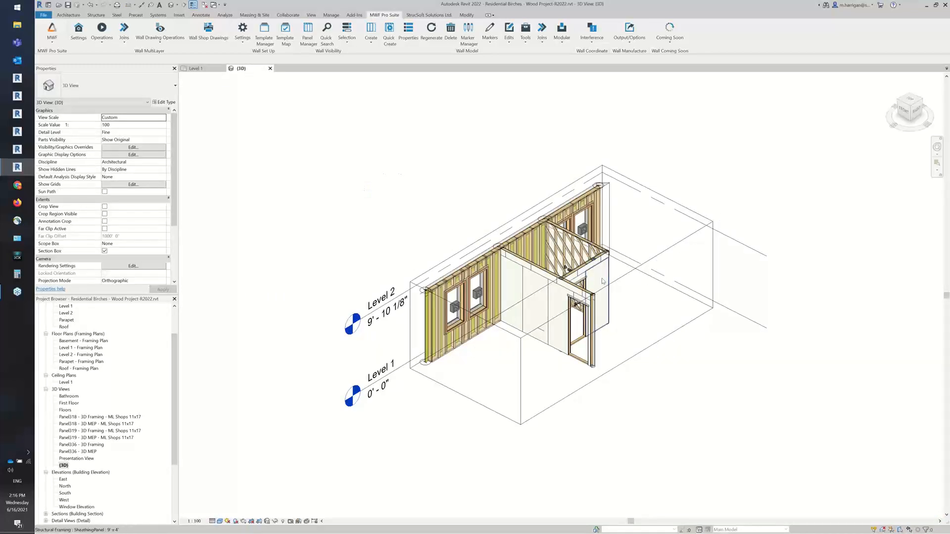
- Examine the exterior wall's studs, window framing and sheathing in 3D from the interior and exterior sides
shift+middle_drag(603, 281, 425, 281)
scroll(504, 217, up, 5)
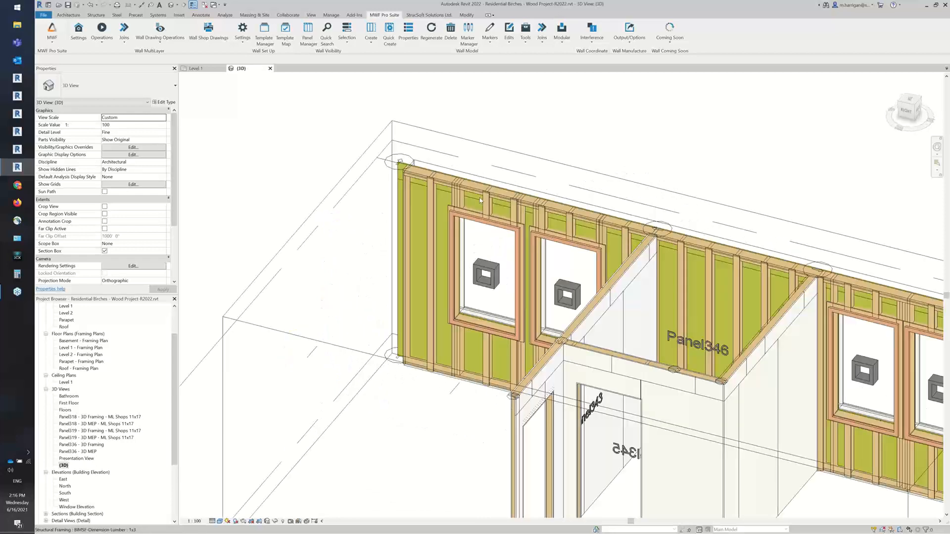
scroll(480, 200, up, 3)
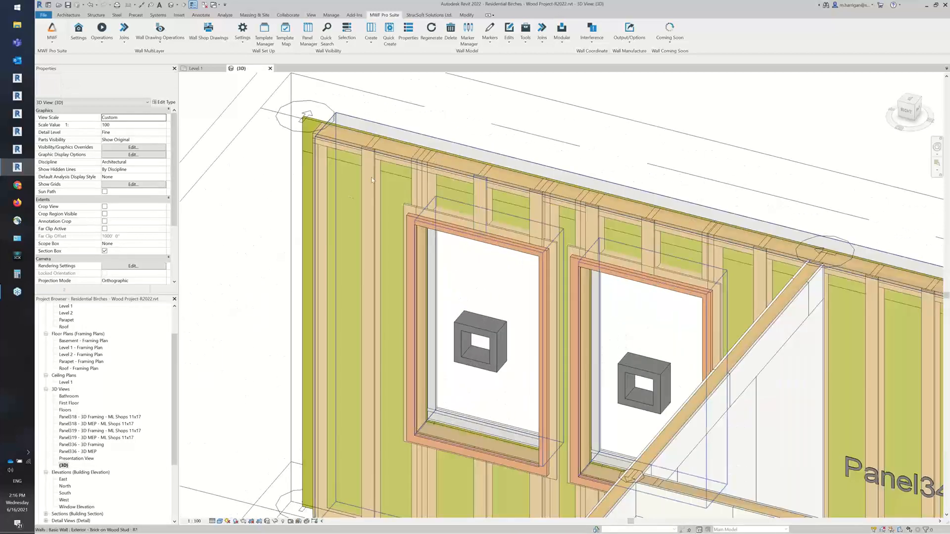
click(385, 141)
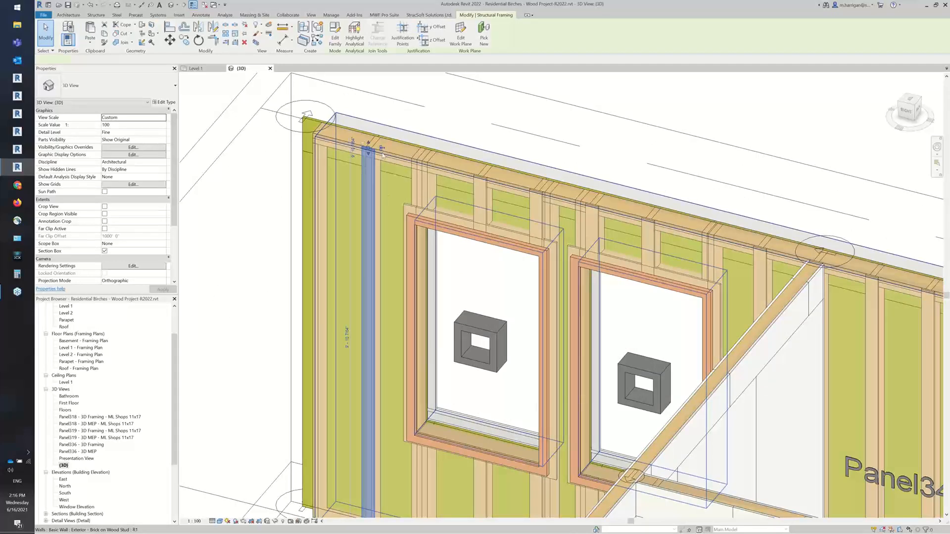
scroll(382, 155, down, 5)
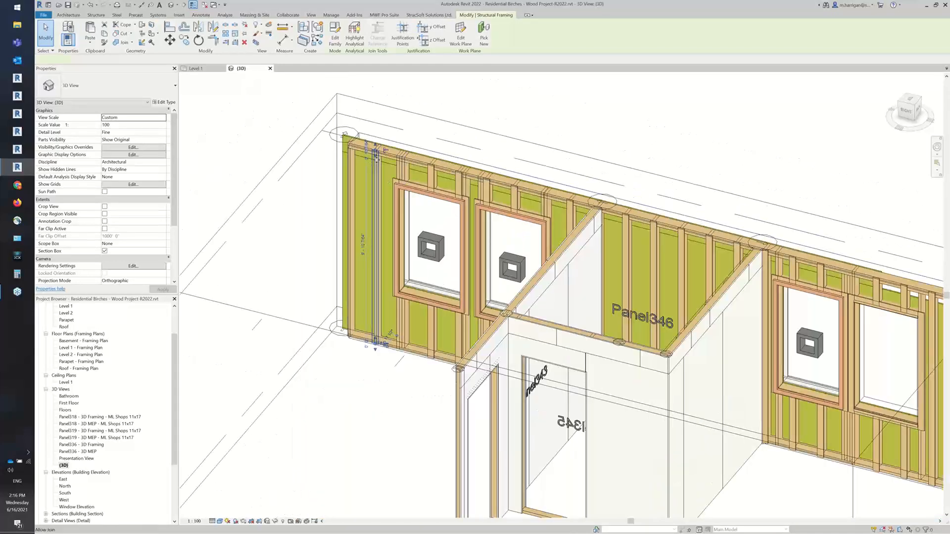
scroll(370, 209, down, 3)
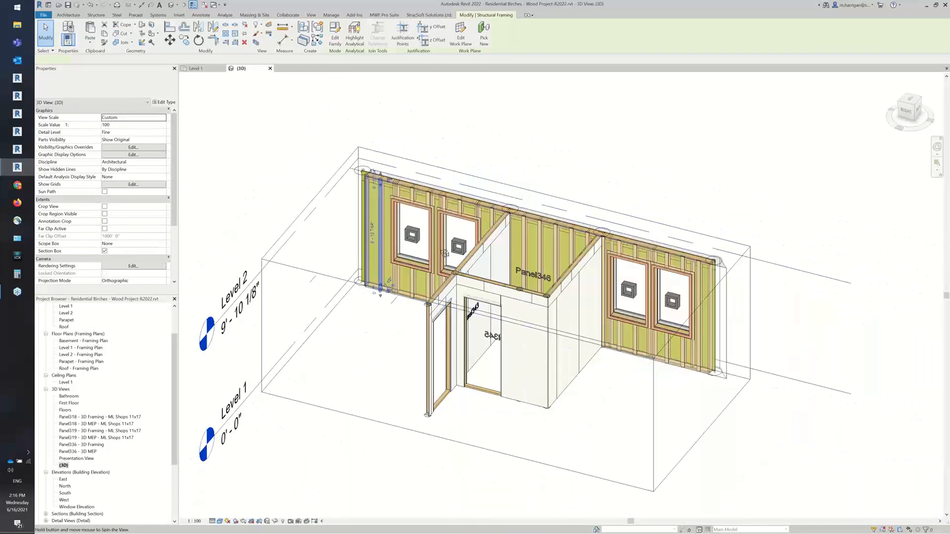
shift+middle_drag(445, 253, 584, 235)
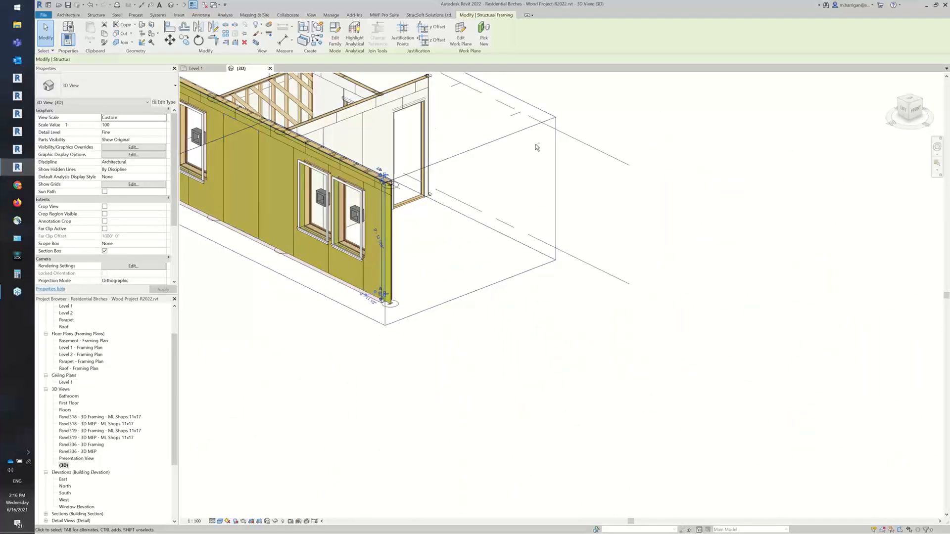
- Inspect individual gypsum sheathing panels on the bathroom/spare room wall in 3D, view the bathroom walls from behind, and return to the Level 1 plan
shift+middle_drag(536, 146, 609, 311)
scroll(515, 166, up, 5)
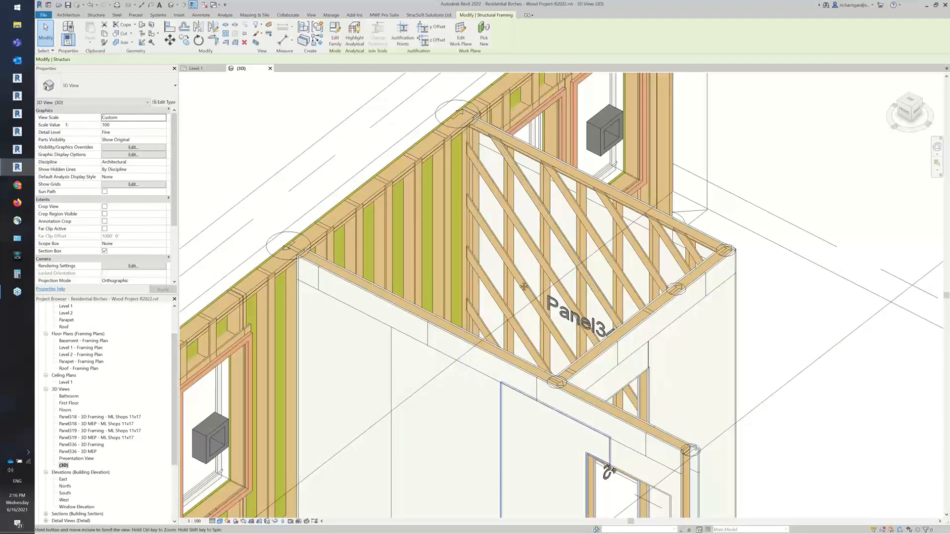
middle_drag(539, 433, 459, 252)
click(459, 253)
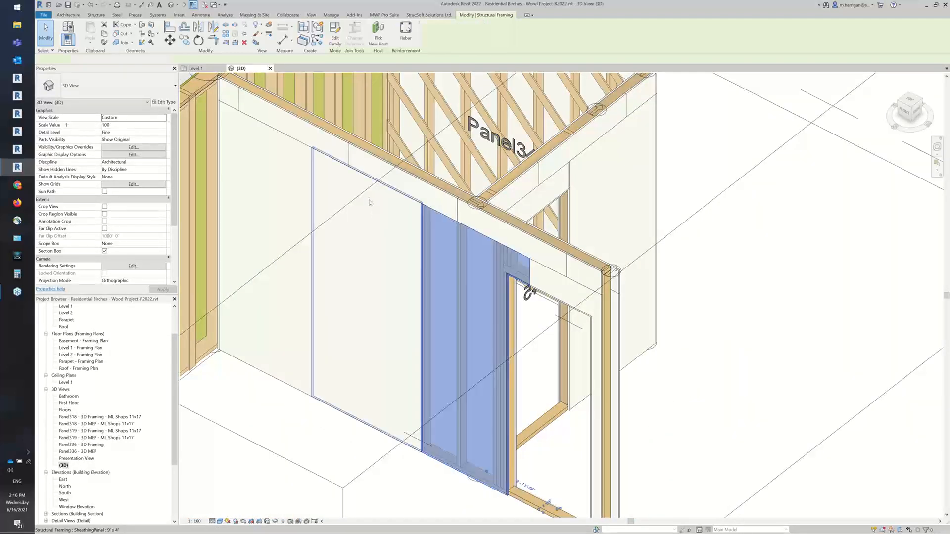
click(369, 200)
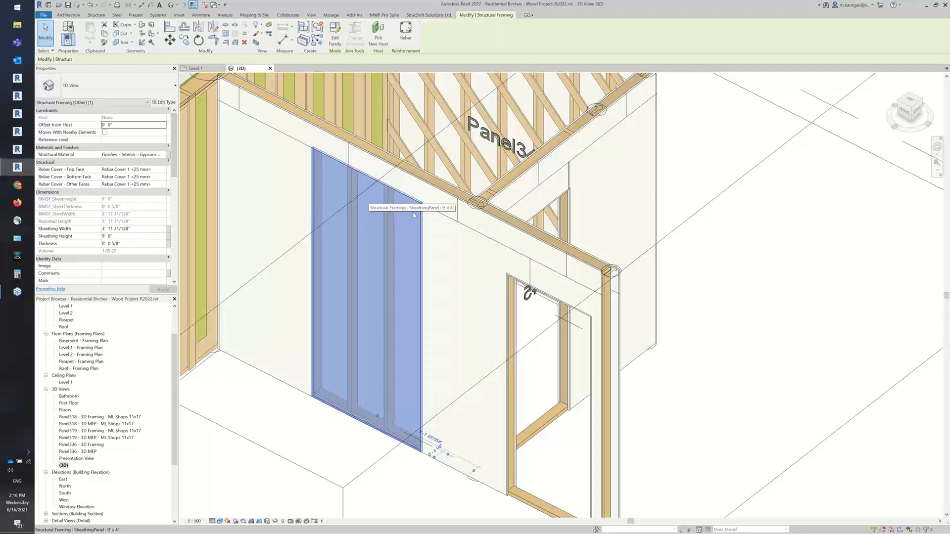
shift+middle_drag(414, 215, 368, 354)
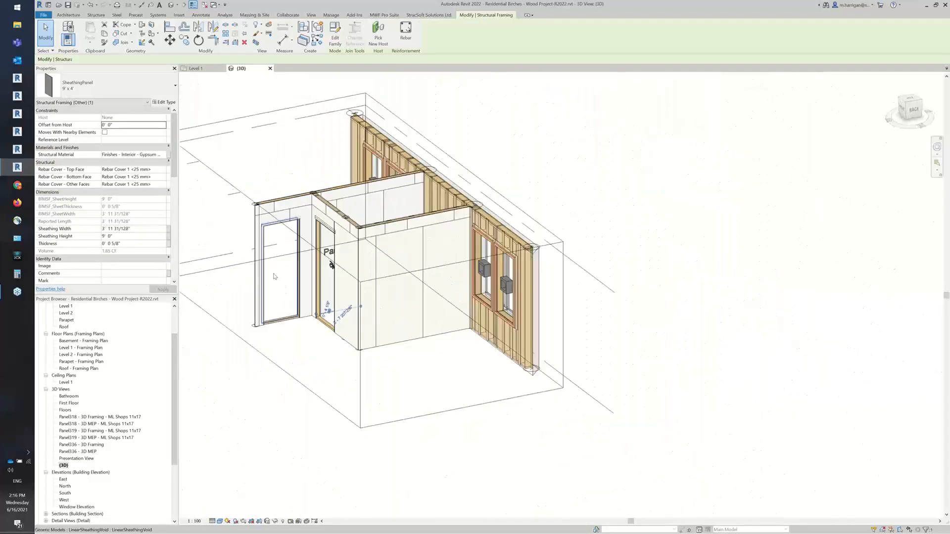
shift+middle_drag(274, 276, 592, 337)
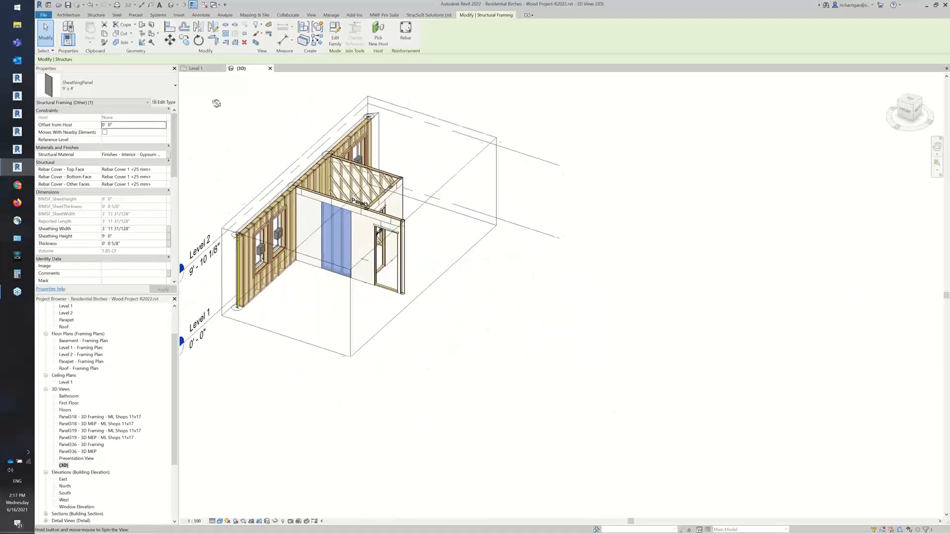
click(195, 68)
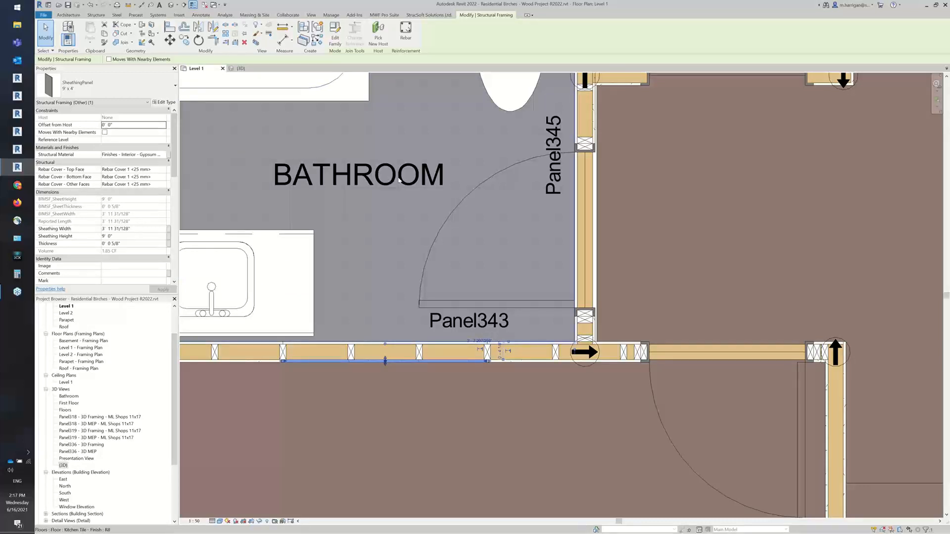
scroll(401, 182, down, 2)
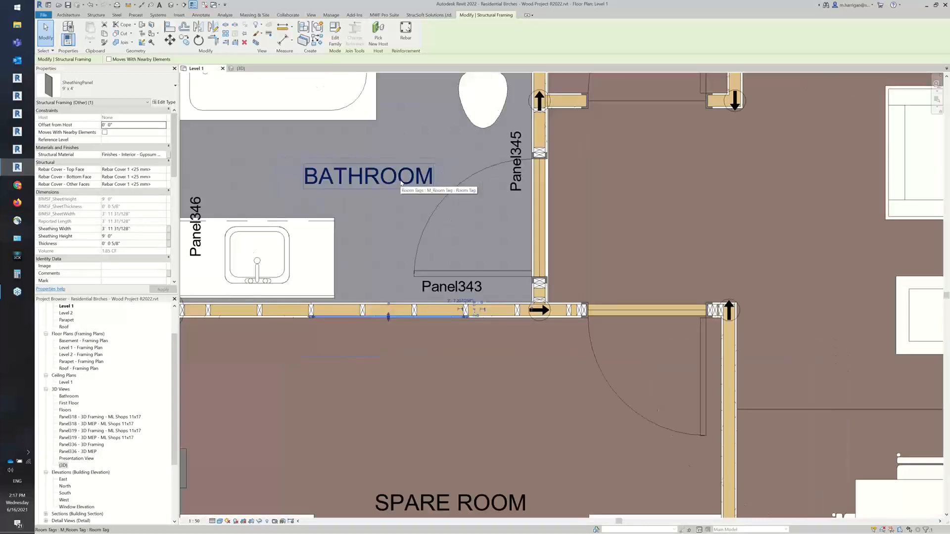